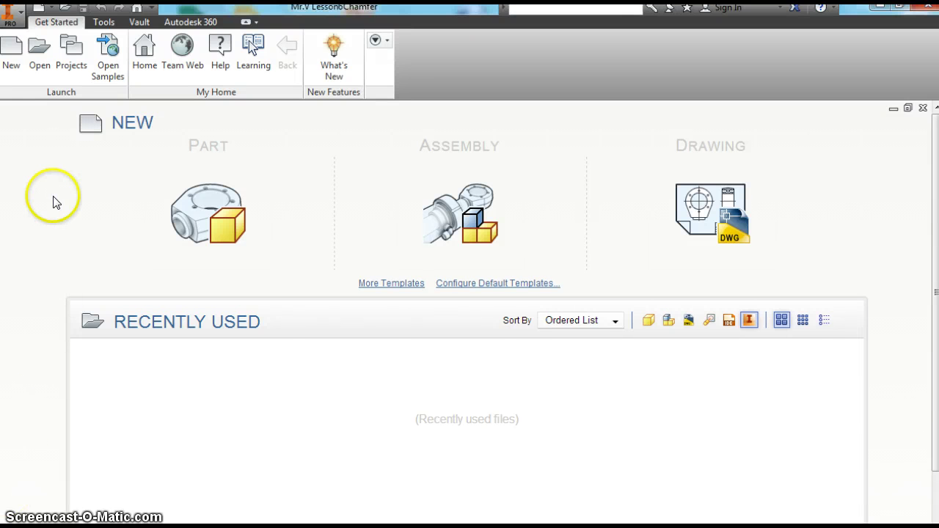
Create a new part from the Standard (in).ipt English template.
left_click(11, 56)
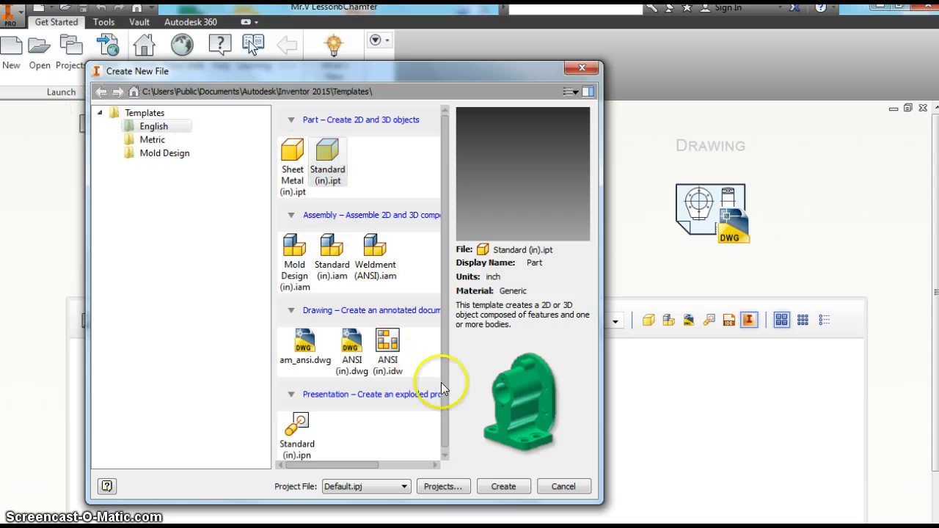
left_click(503, 486)
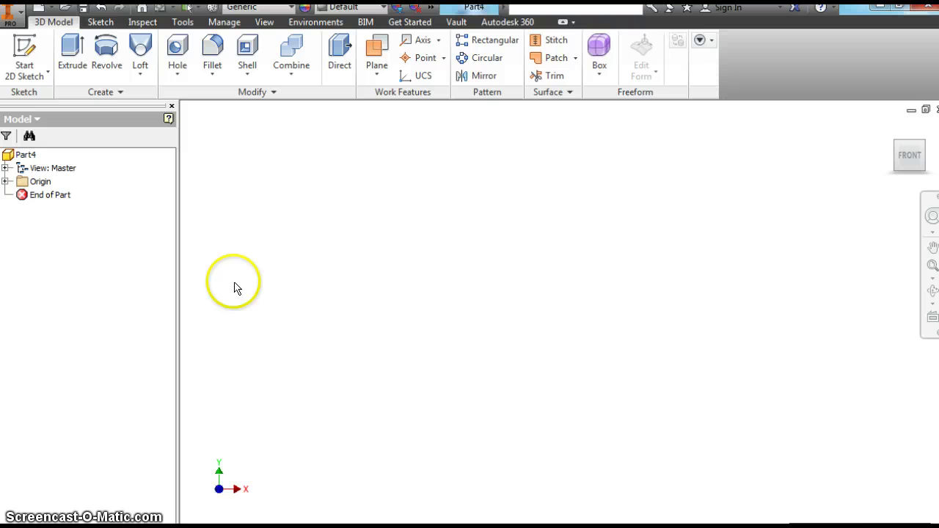
Start a new 2D sketch and bring up the origin planes to choose a sketch plane.
left_click(23, 46)
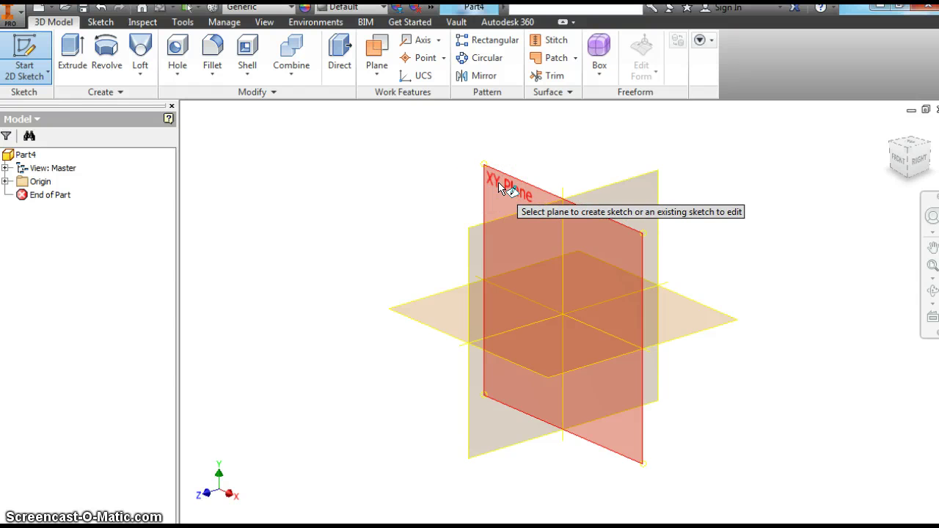
left_click(494, 246)
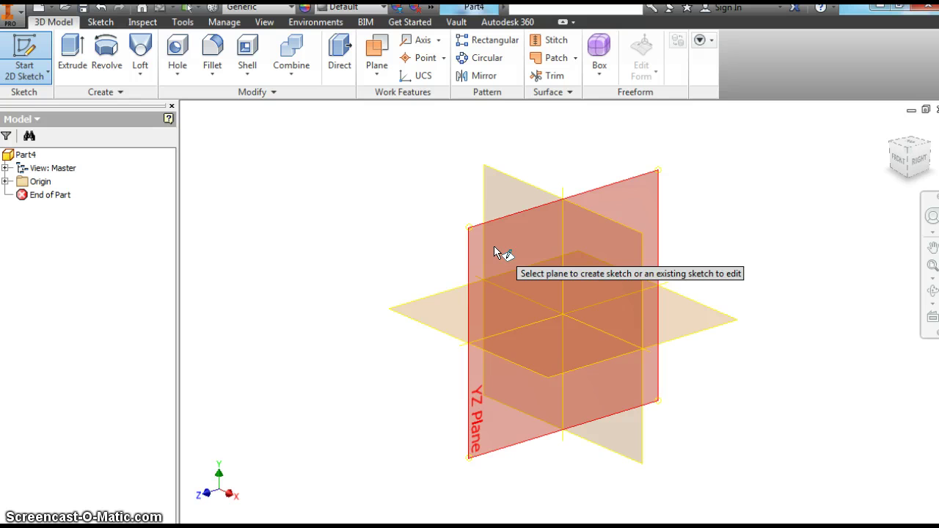
mouse_move(494, 249)
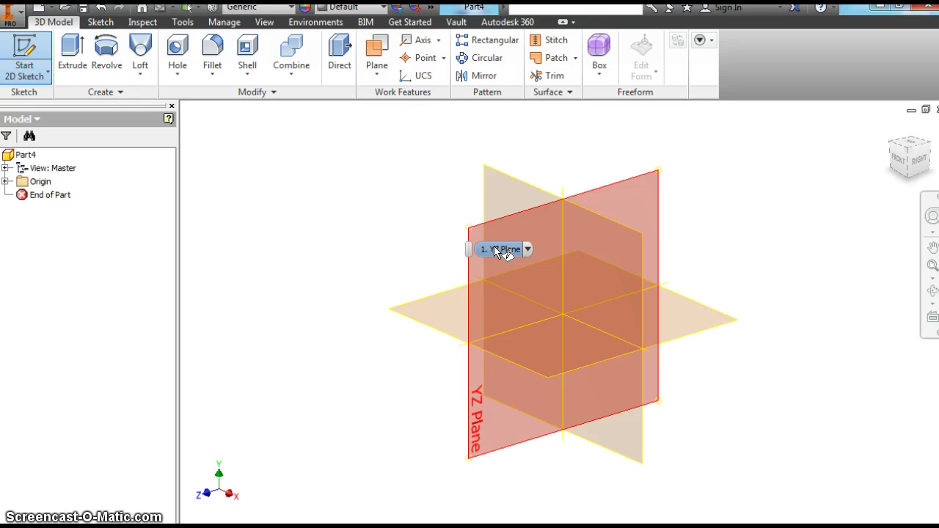
Create Sketch1 on the XZ origin plane and activate the Circle tool.
left_click(427, 311)
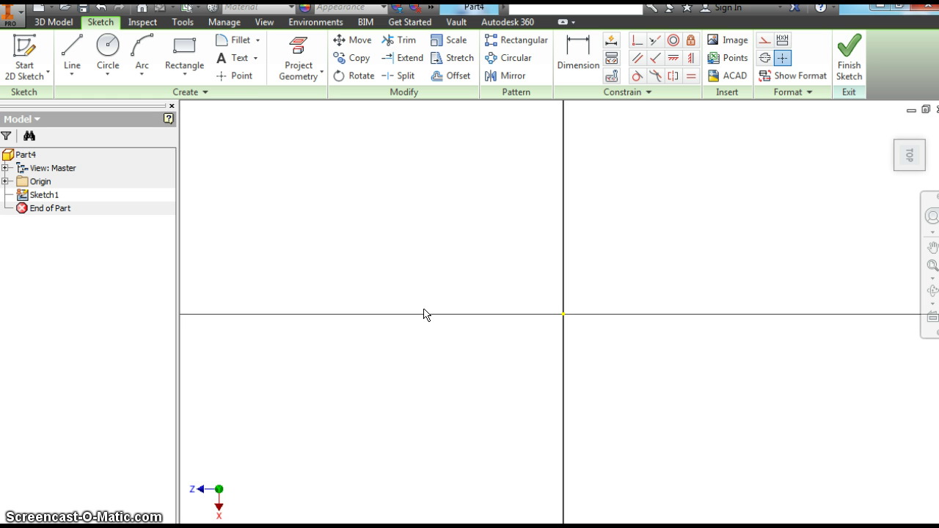
left_click(562, 308)
left_click(578, 317)
left_click(578, 136)
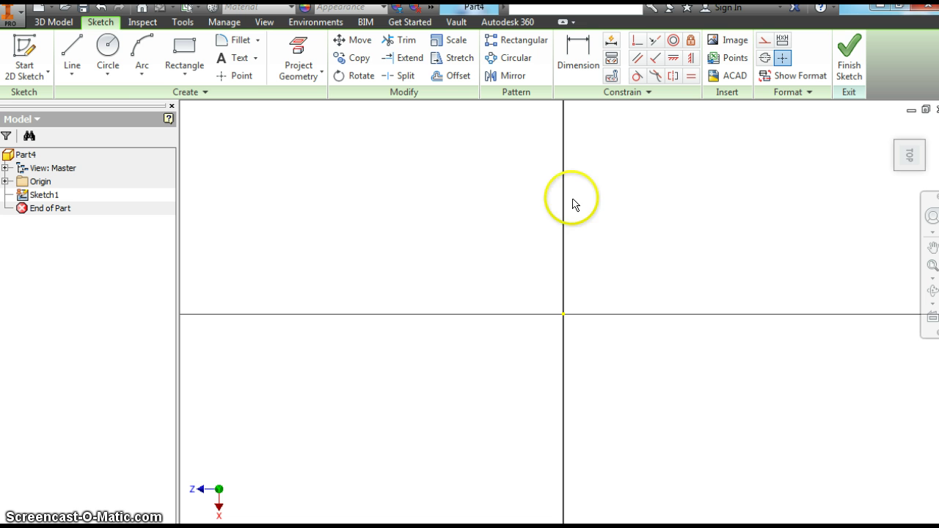
left_click(106, 51)
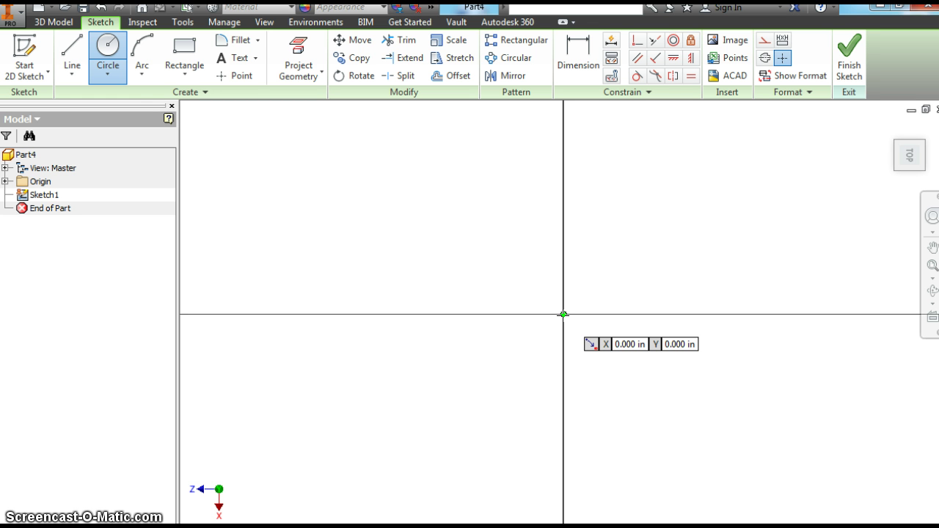
Draw a circle centred on the sketch origin.
left_click(563, 315)
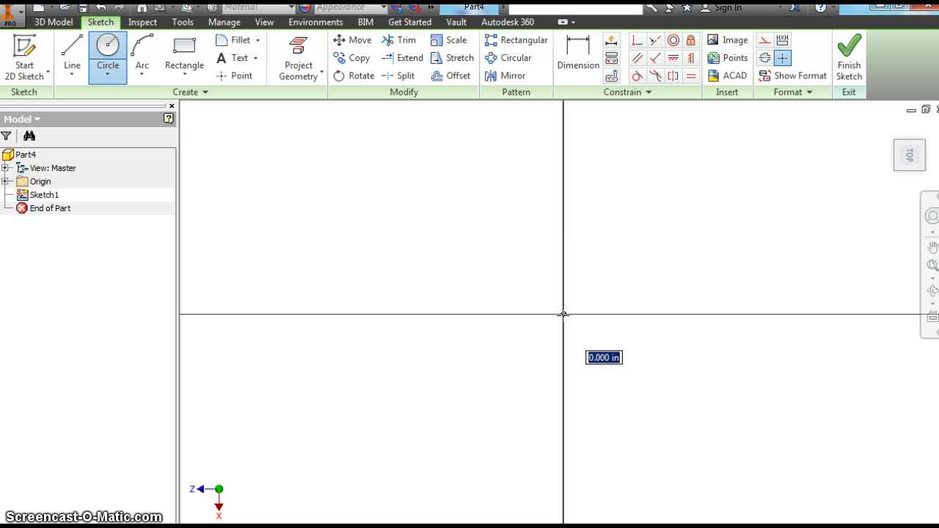
left_click(560, 238)
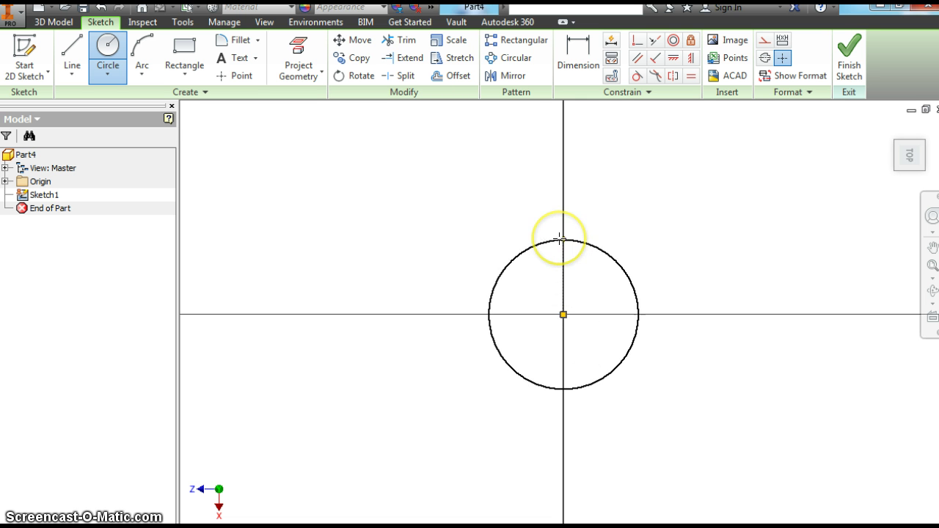
right_click(674, 226)
left_click(708, 229)
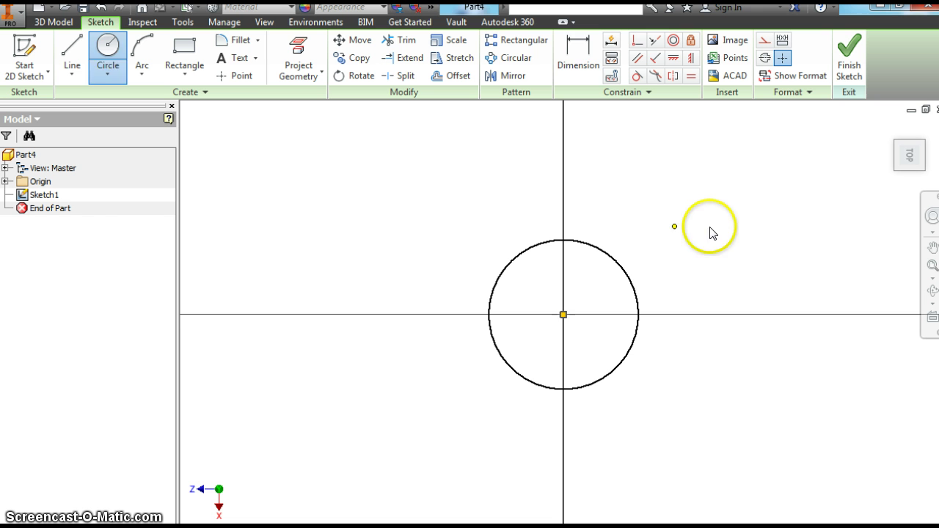
Dimension the circle's diameter to 4 in and fit it in the view.
left_click(576, 50)
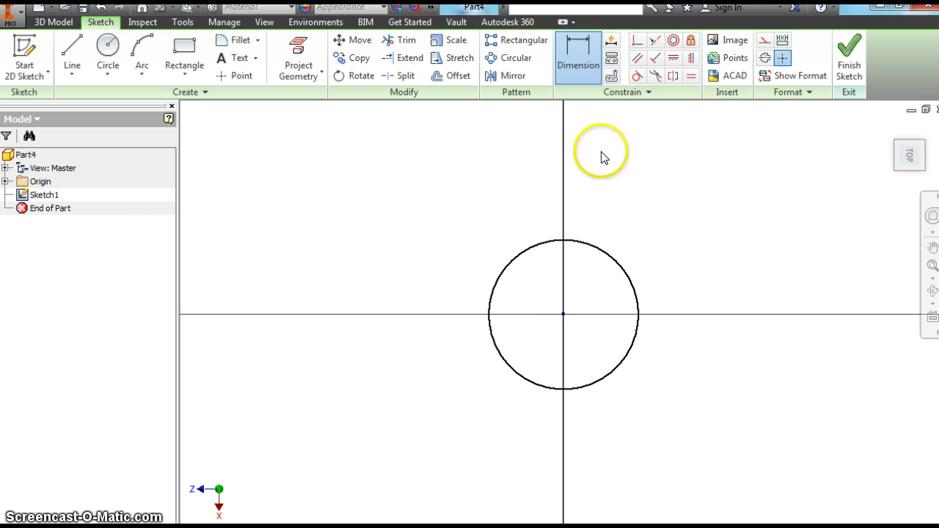
left_click(593, 247)
left_click(667, 233)
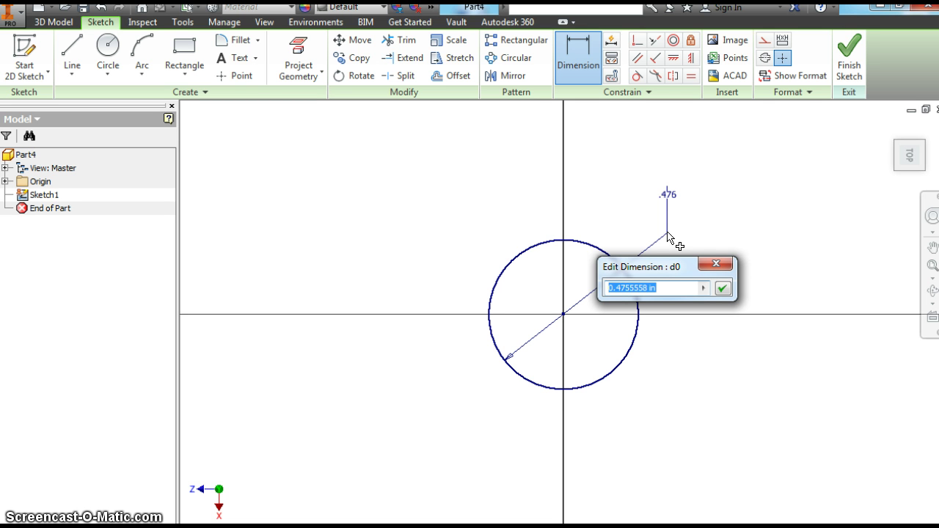
type("4")
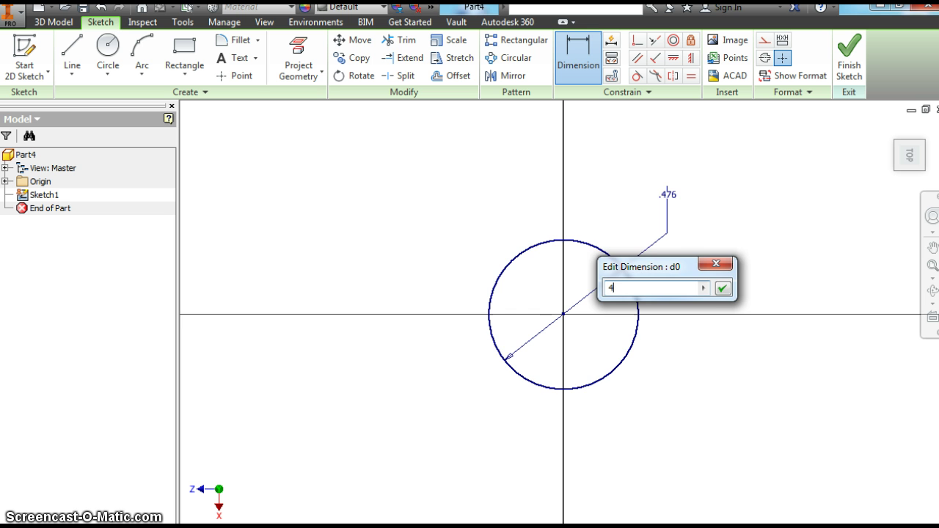
left_click(722, 288)
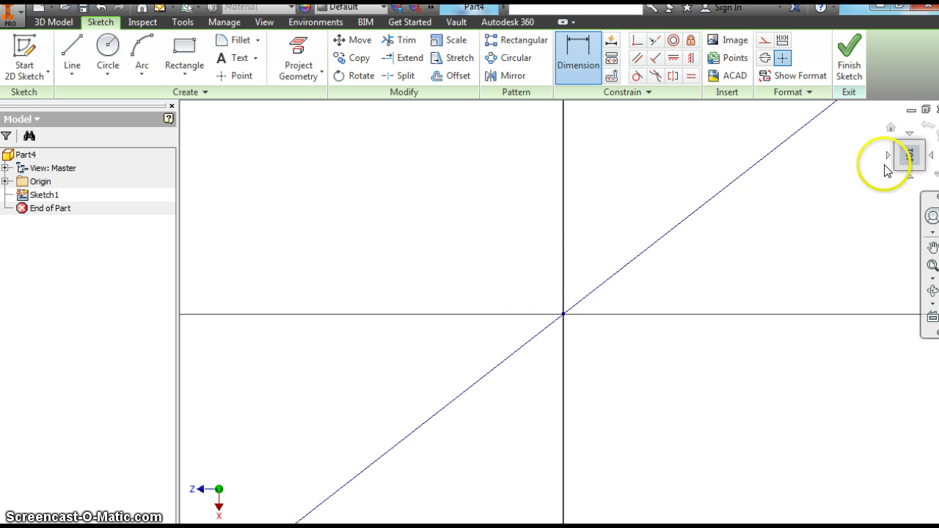
left_click(910, 155)
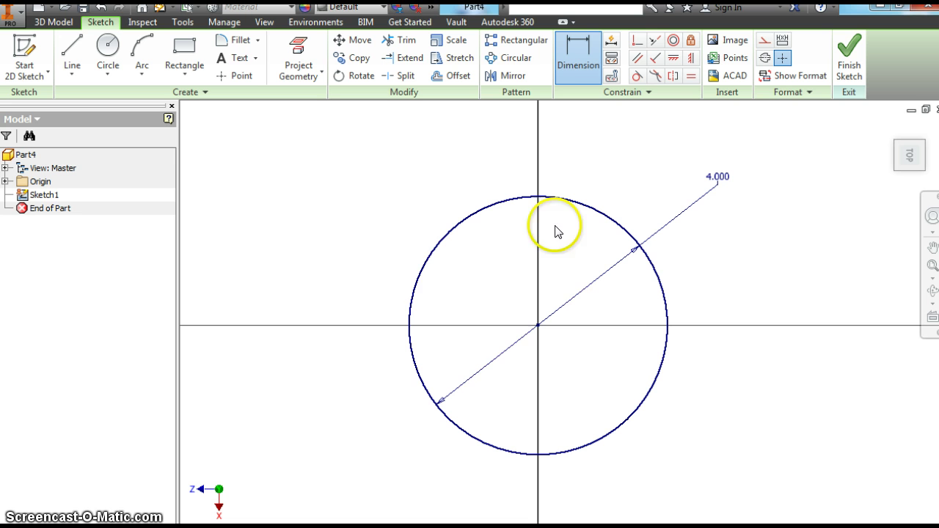
Finish Sketch1, return to the Home view, and cancel a trial extrusion of the circle.
right_click(494, 270)
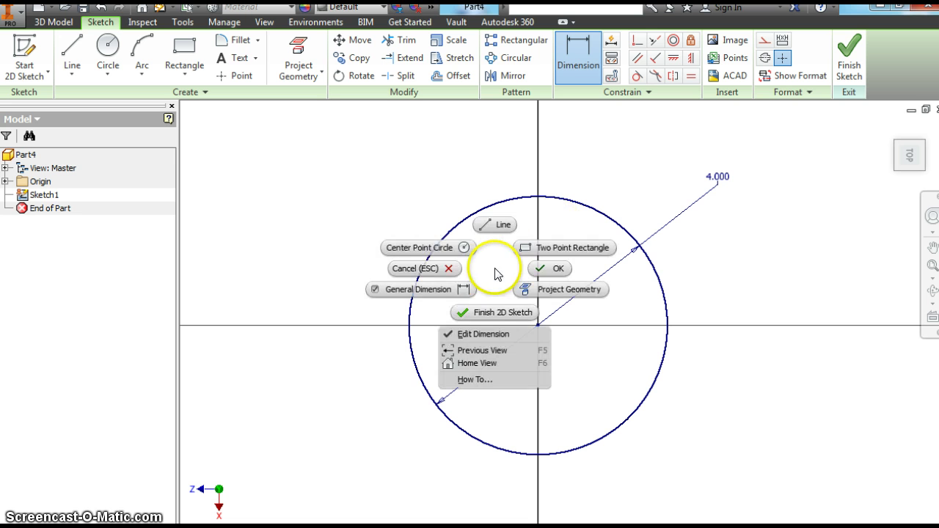
left_click(489, 309)
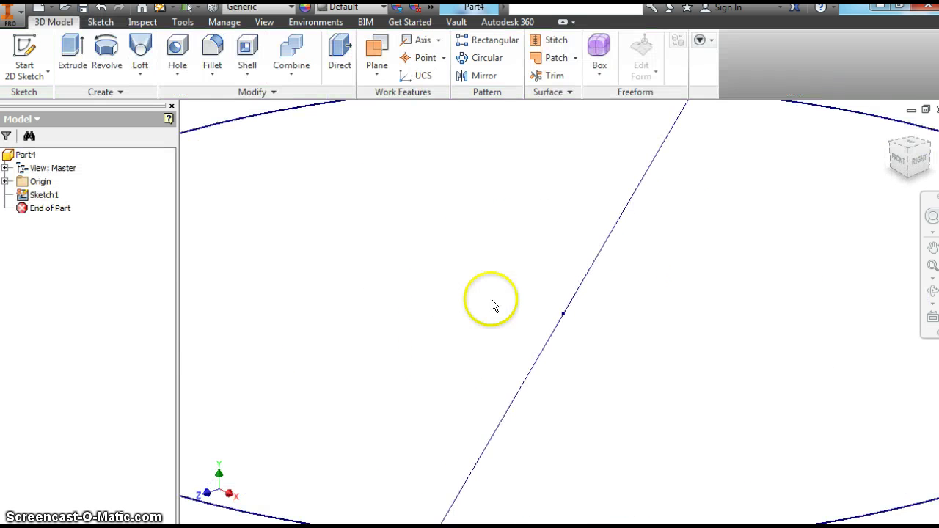
left_click(891, 128)
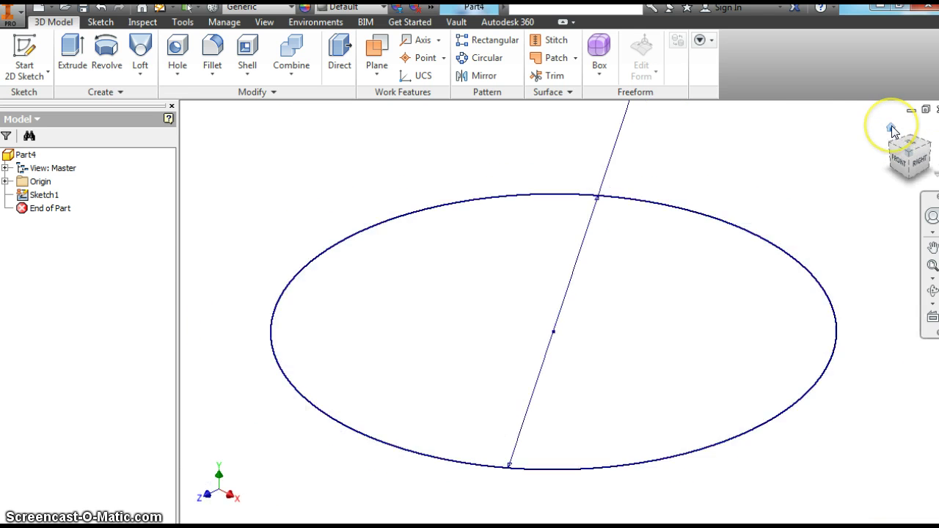
left_click(73, 59)
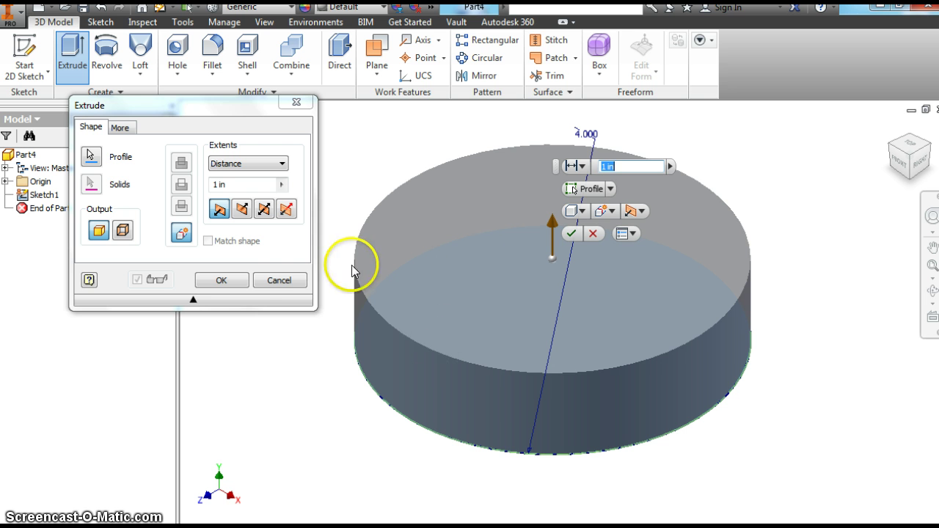
left_click(288, 283)
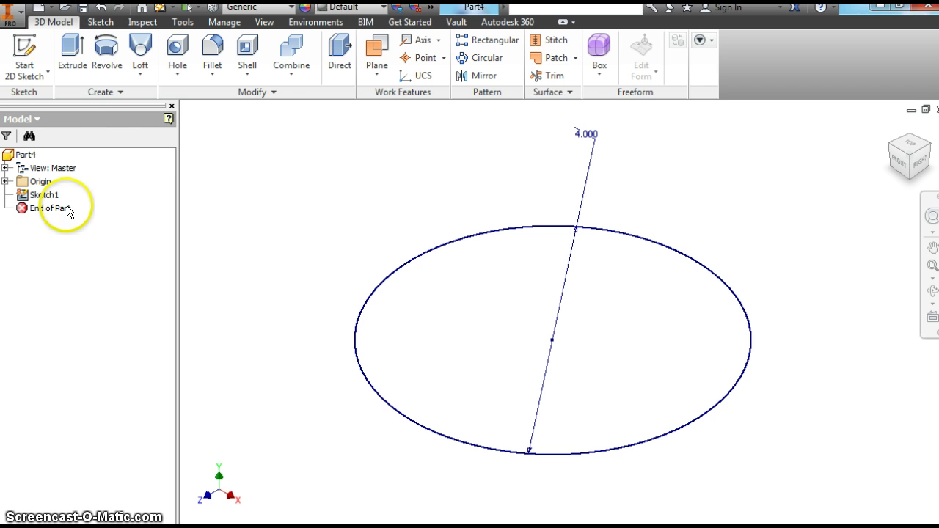
Expand the Origin folder in the browser and select the XZ Plane as reference.
left_click(4, 182)
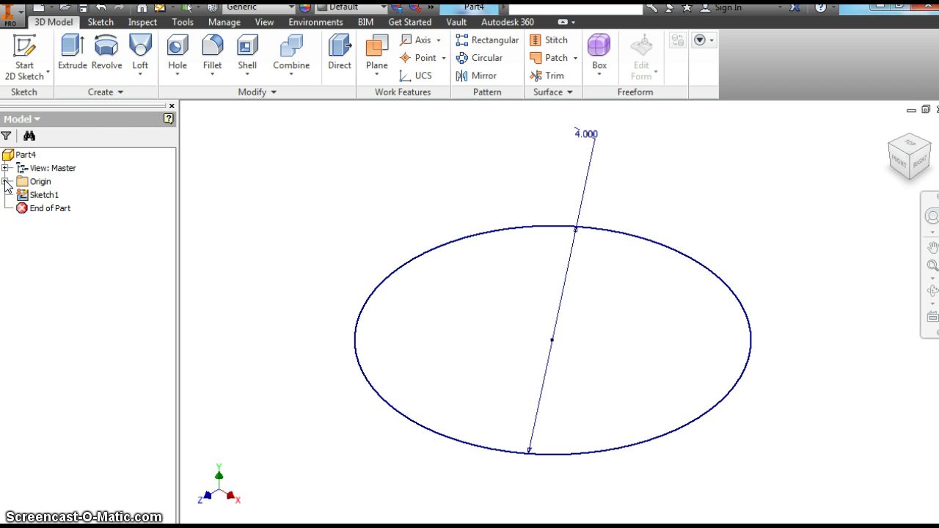
left_click(5, 182)
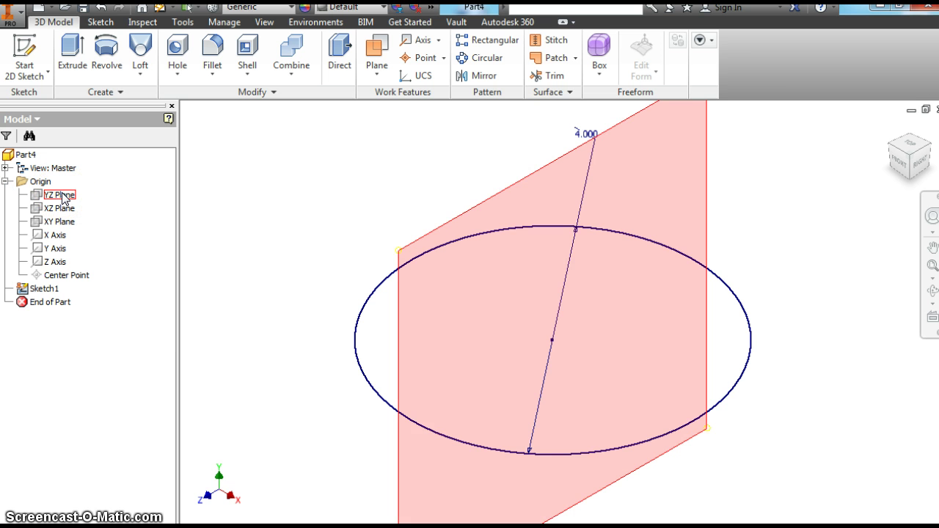
left_click(63, 207)
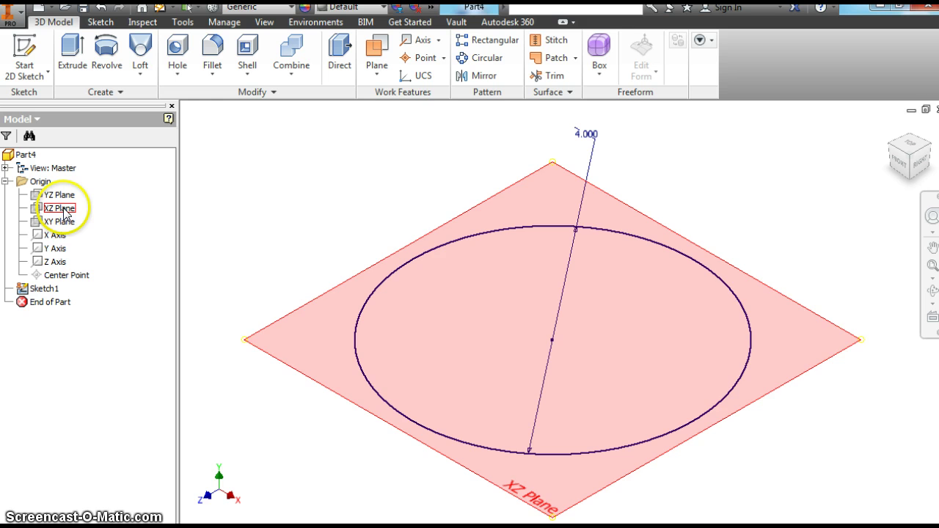
left_click(64, 220)
left_click(64, 210)
left_click(64, 211)
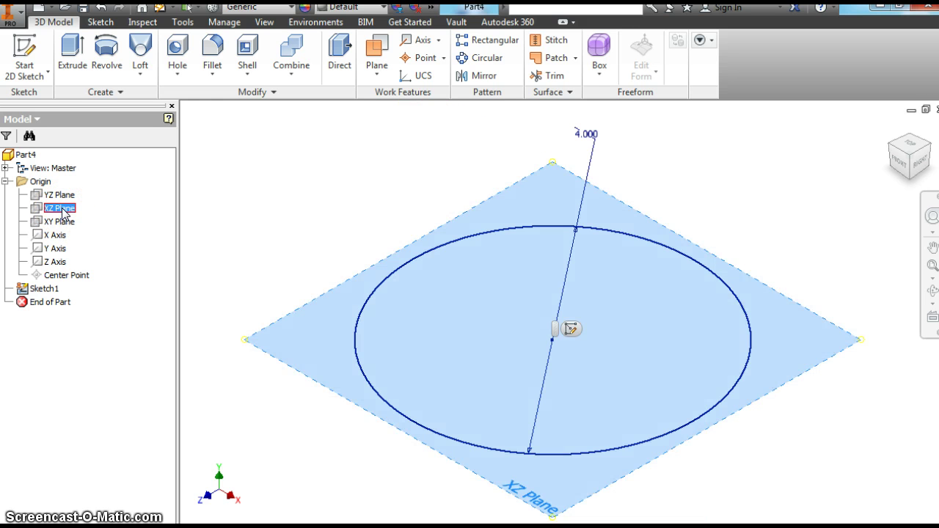
Drag a new work plane upward to a 1.250 in offset from the XZ Plane.
left_click(372, 50)
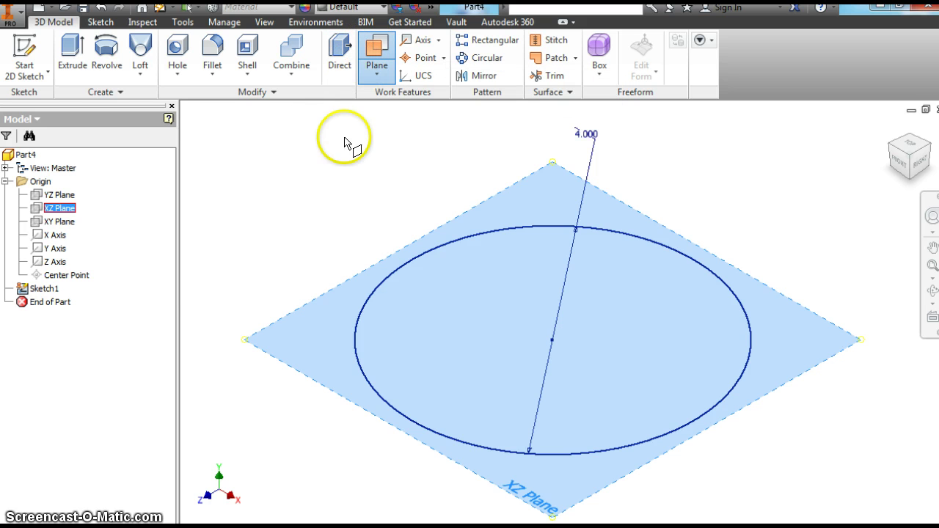
left_click(248, 342)
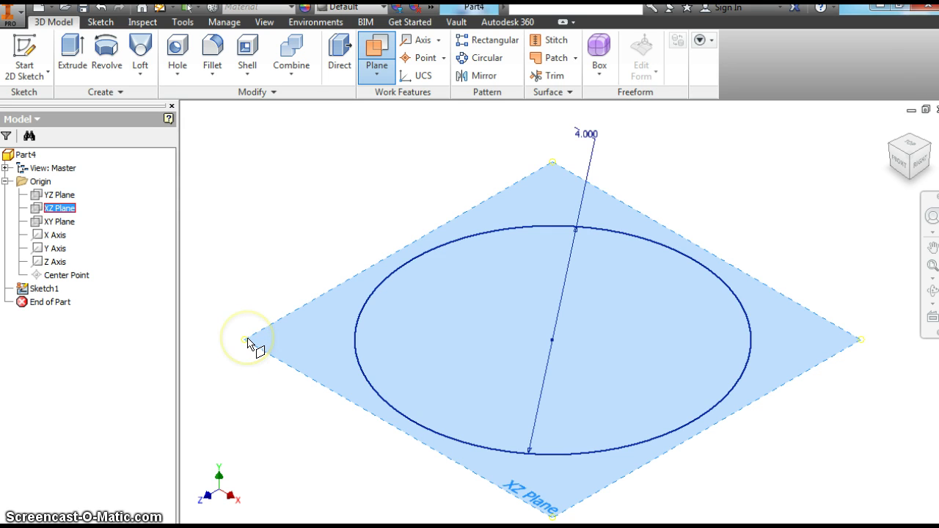
left_click_drag(252, 345, 274, 236)
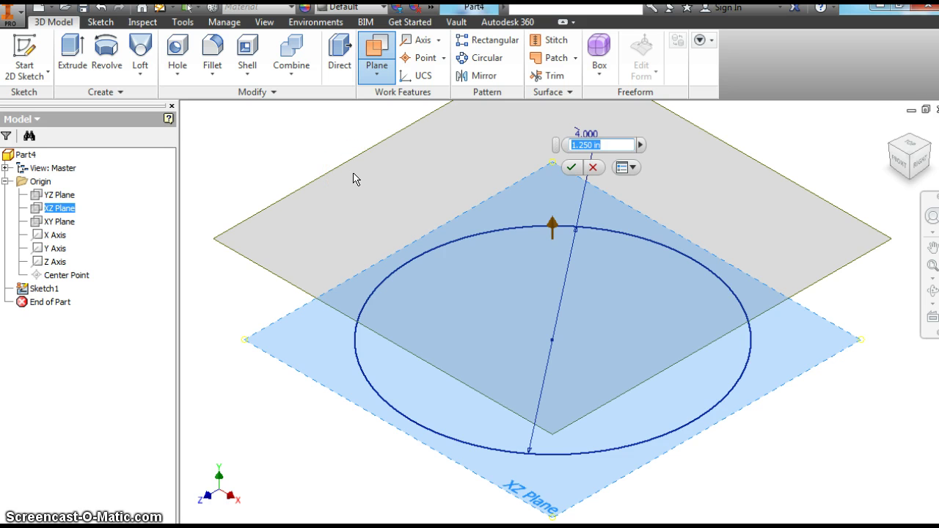
Set the plane offset to 3 to create Work Plane1, then view isometrically.
type("3")
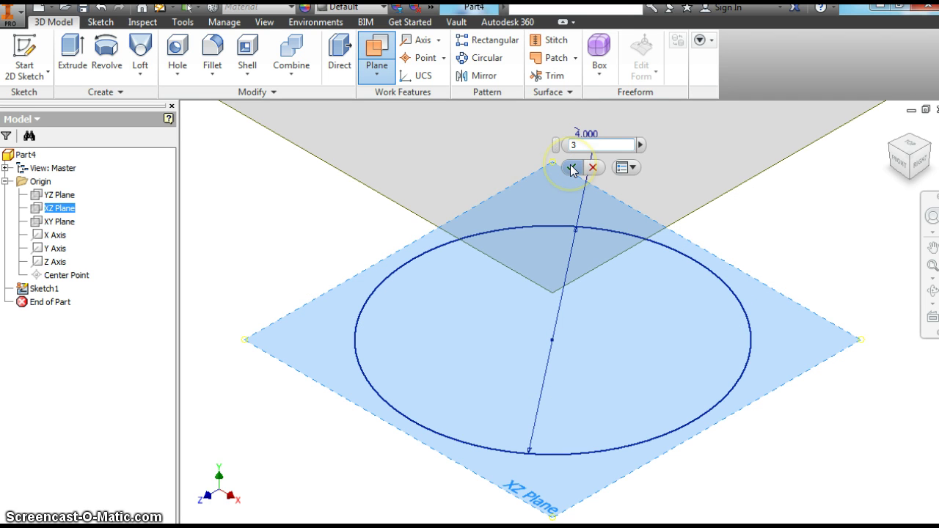
left_click(572, 170)
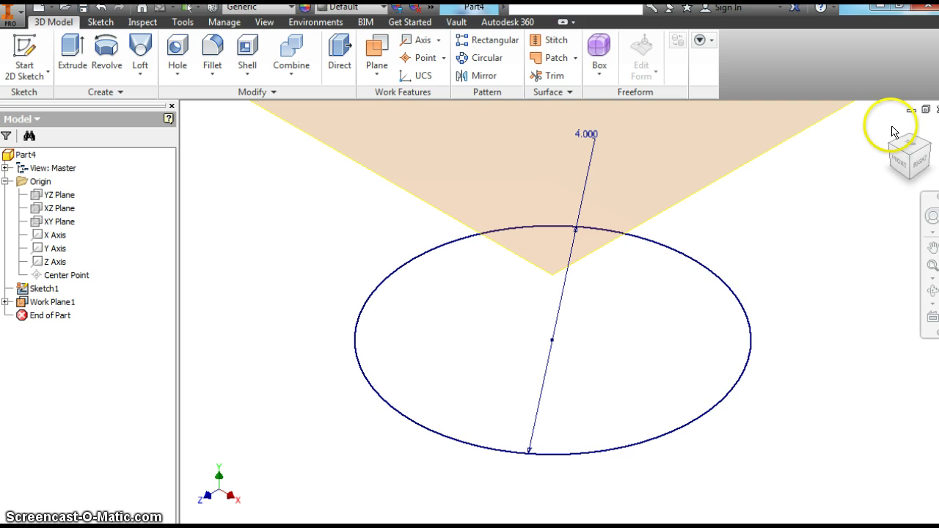
mouse_move(904, 138)
left_mouse_down()
mouse_move(871, 144)
mouse_move(903, 149)
left_mouse_up()
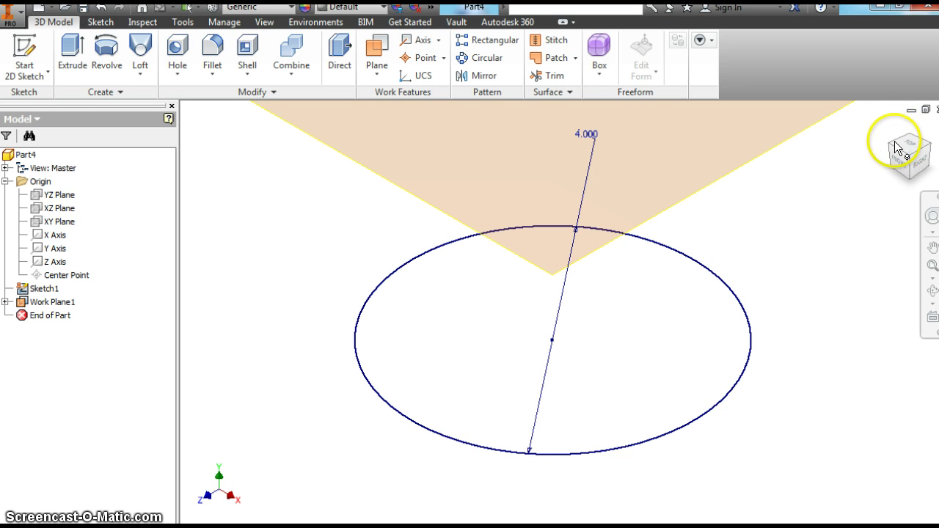
left_click(891, 130)
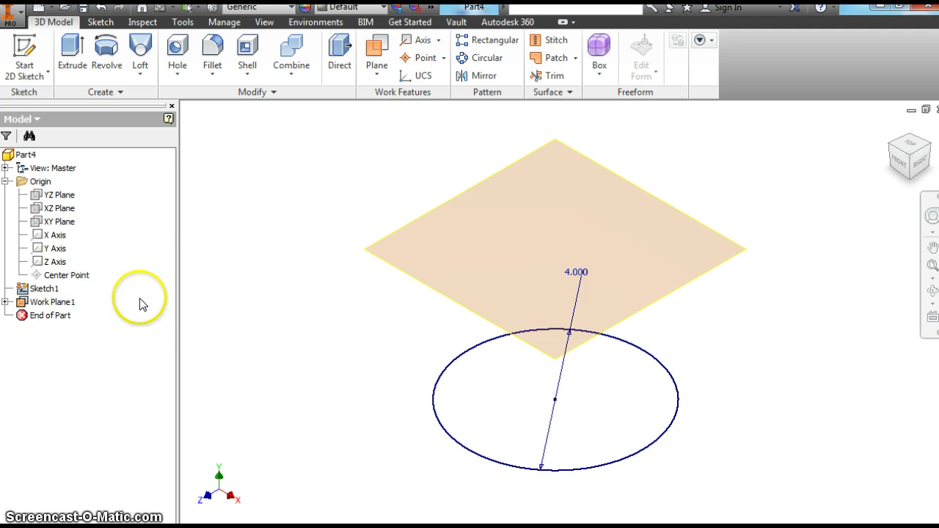
Create Sketch2 on Work Plane1 above the circle.
left_click(31, 49)
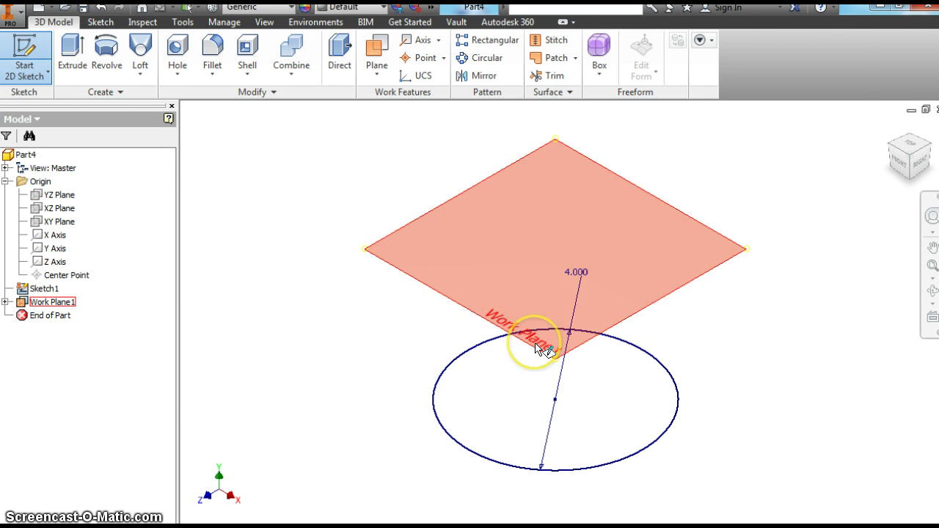
left_click(541, 350)
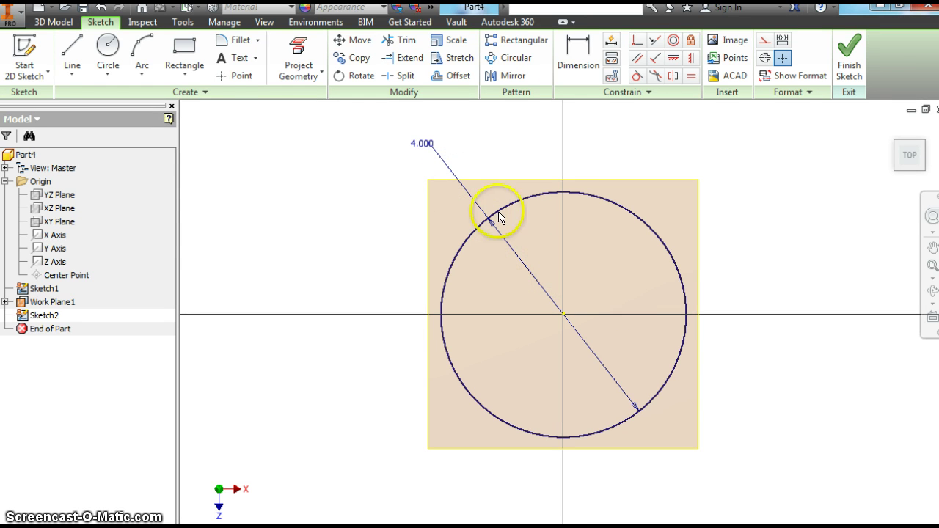
Draw a rectangle spanning the circle's centre, inside the projected 4.000 circle outline.
left_click(183, 67)
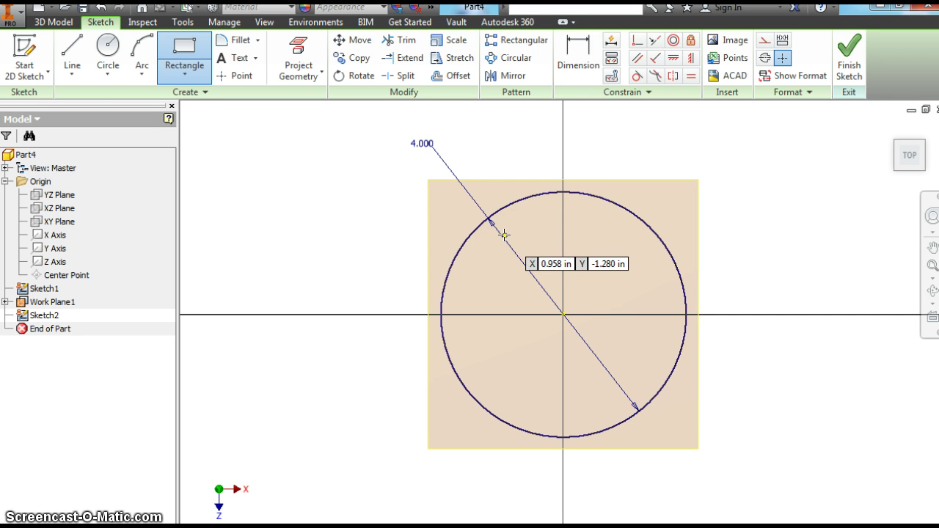
left_click_drag(504, 232, 619, 376)
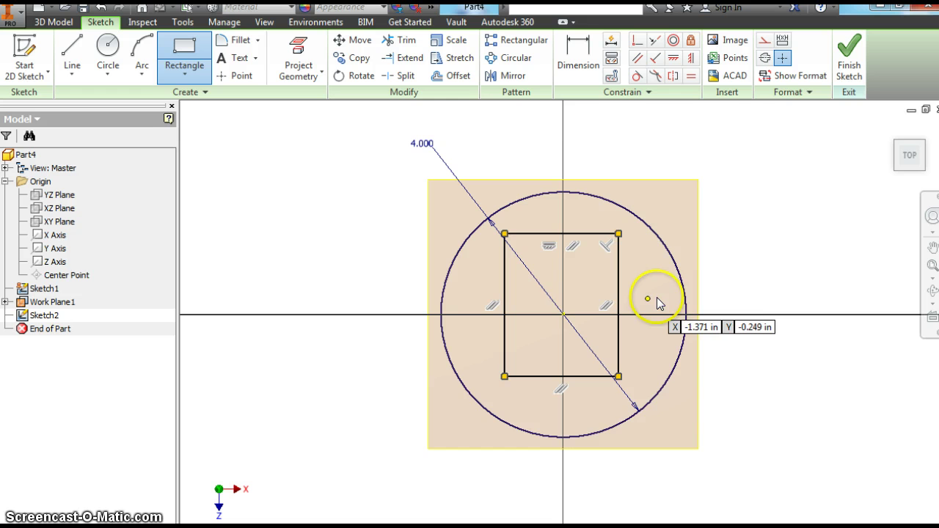
right_click(649, 298)
left_click(693, 299)
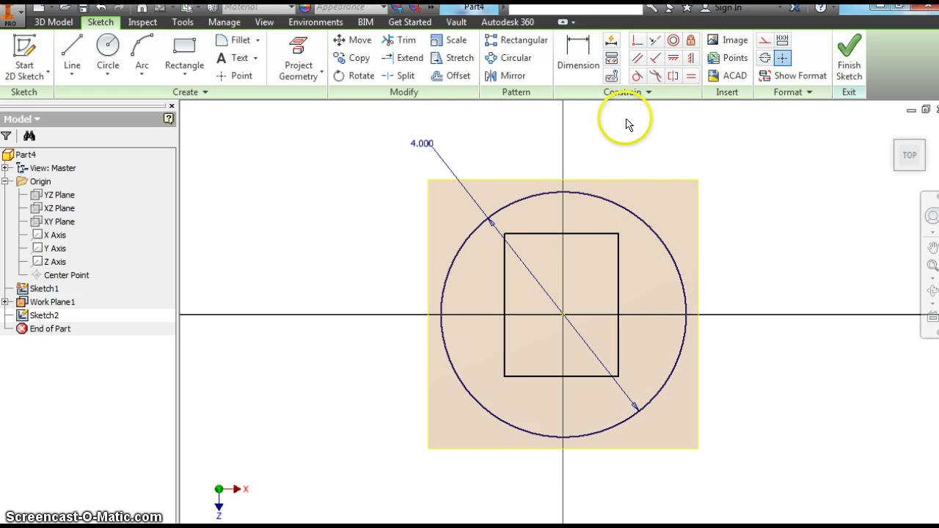
Dimension the rectangle's top and right edges to 2.000 each.
left_click(588, 65)
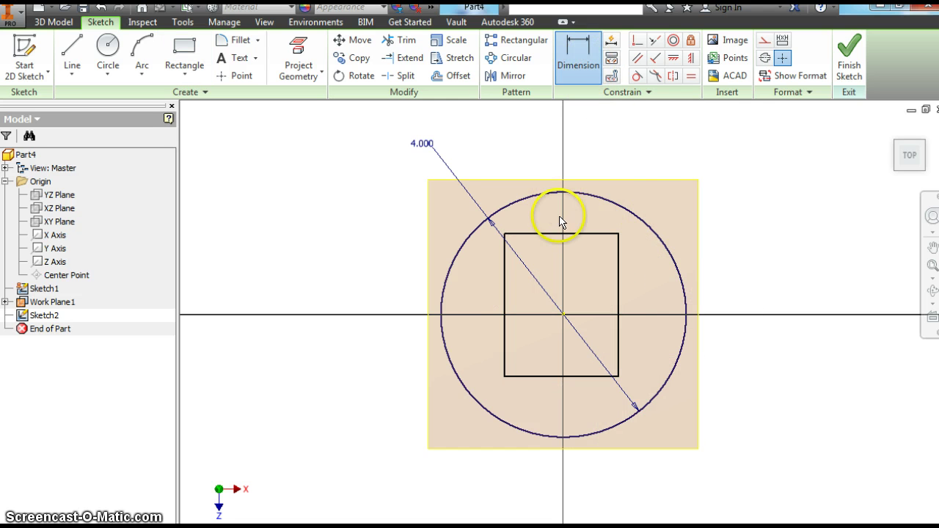
left_click(557, 229)
left_click(558, 218)
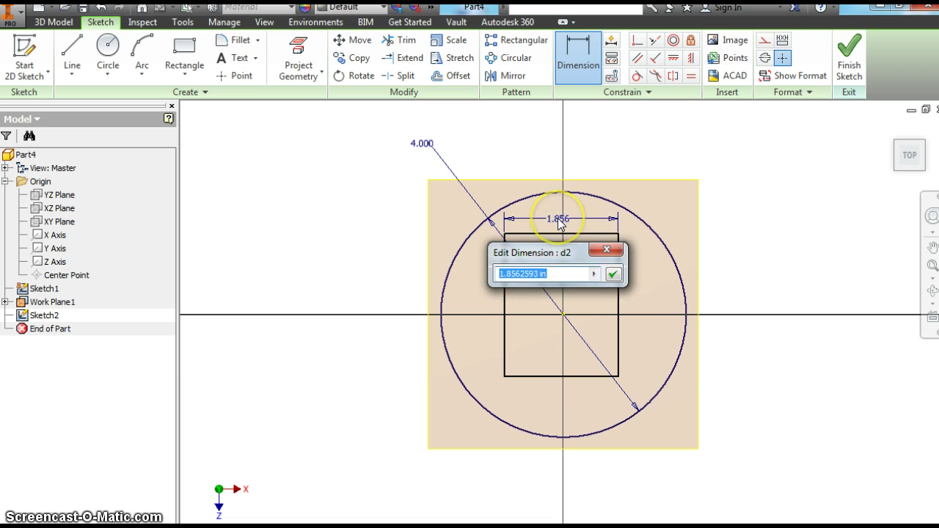
type("2")
left_click(613, 275)
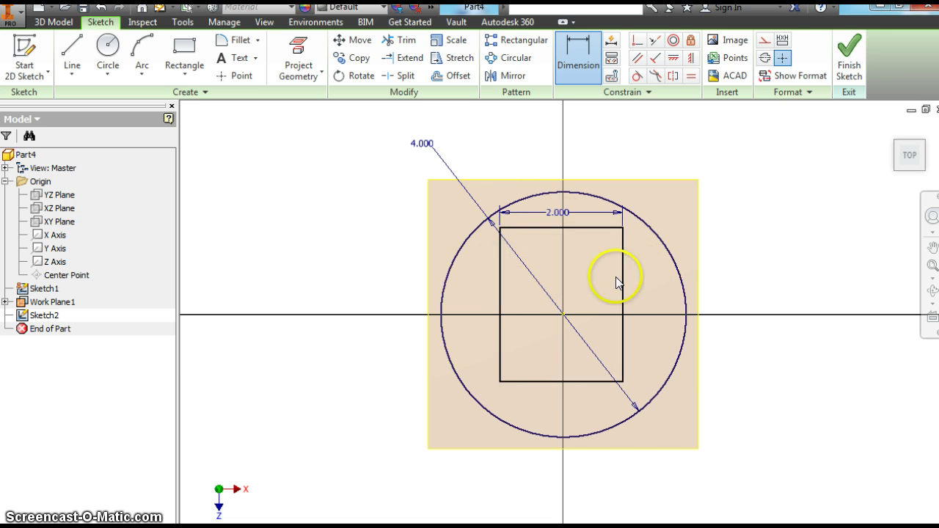
left_click(624, 294)
left_click(649, 292)
type("2")
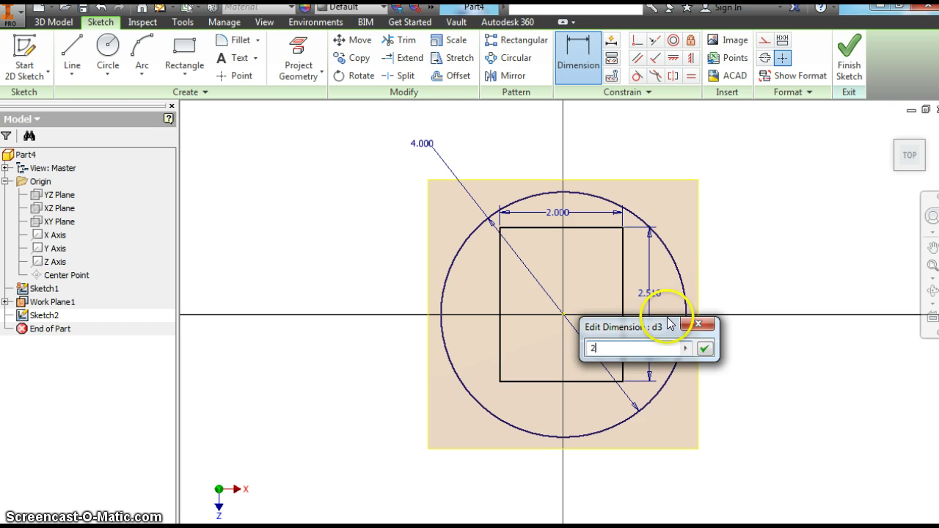
left_click(705, 349)
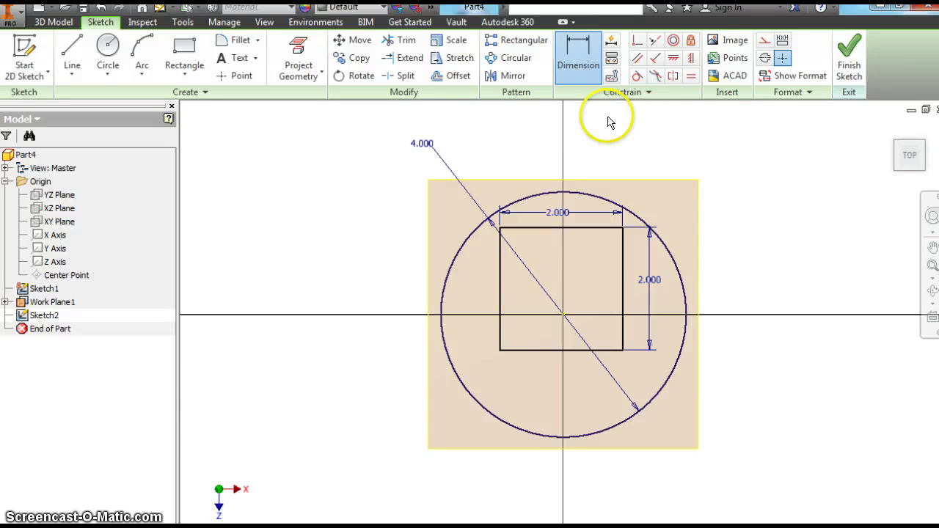
Constrain the square's right-edge midpoint horizontally and its top-edge midpoint vertically to the sketch origin.
left_click(674, 59)
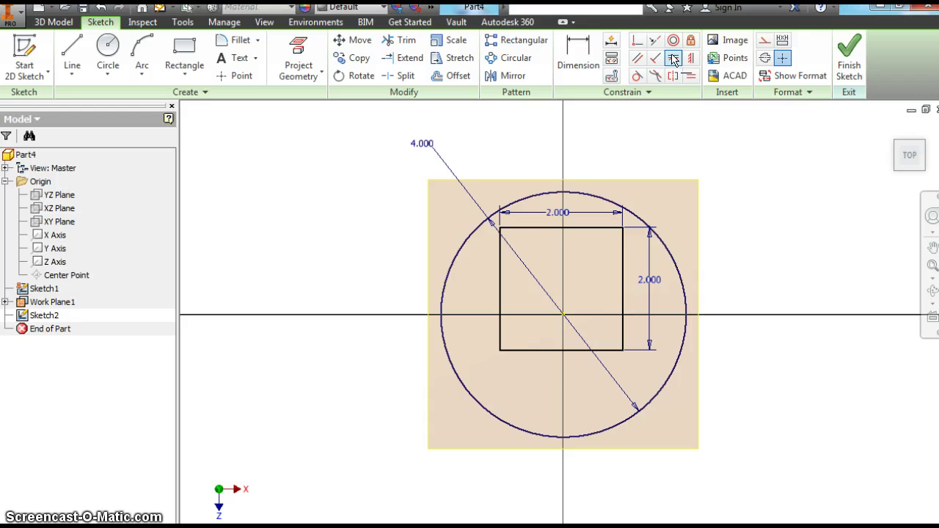
left_click(564, 316)
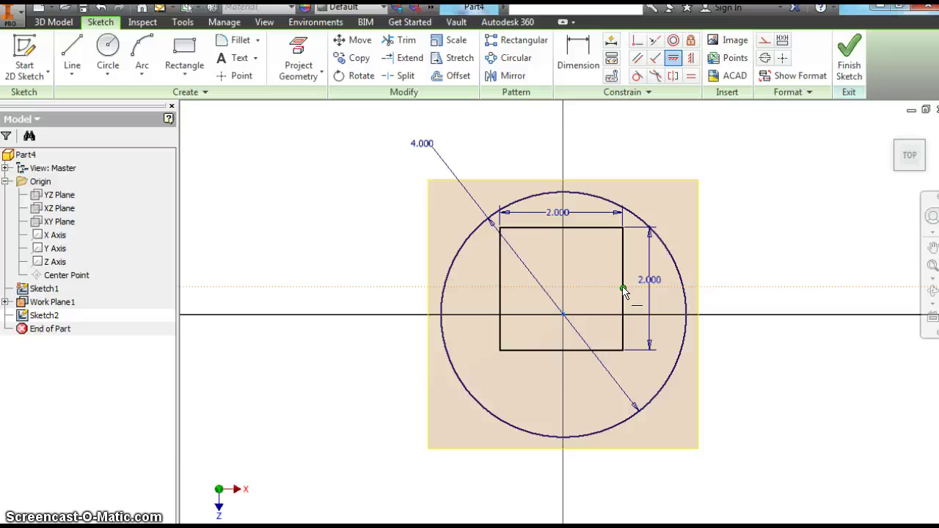
left_click(623, 292)
left_click(621, 317)
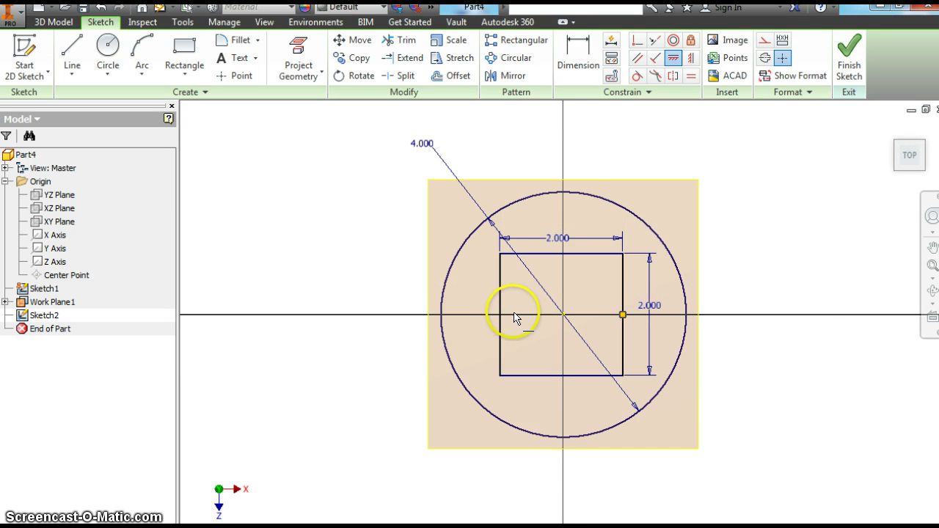
left_click(691, 59)
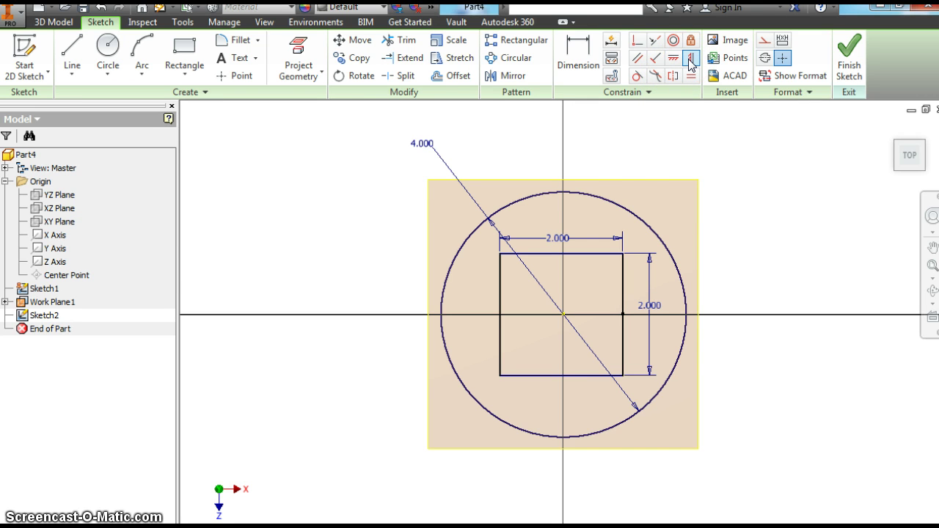
left_click(562, 253)
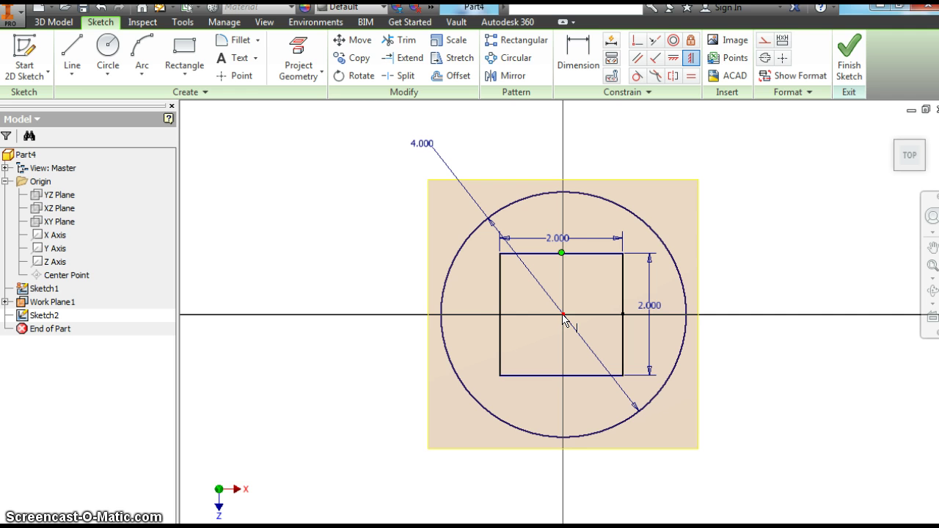
left_click(564, 315)
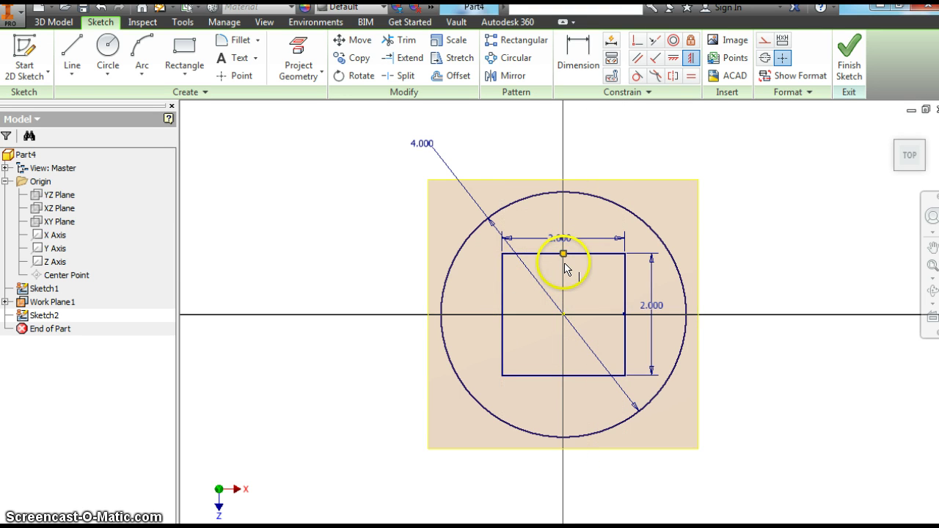
Exit constraining, switch to the isometric view, and turn off Work Plane1's visibility.
right_click(488, 266)
left_click(521, 261)
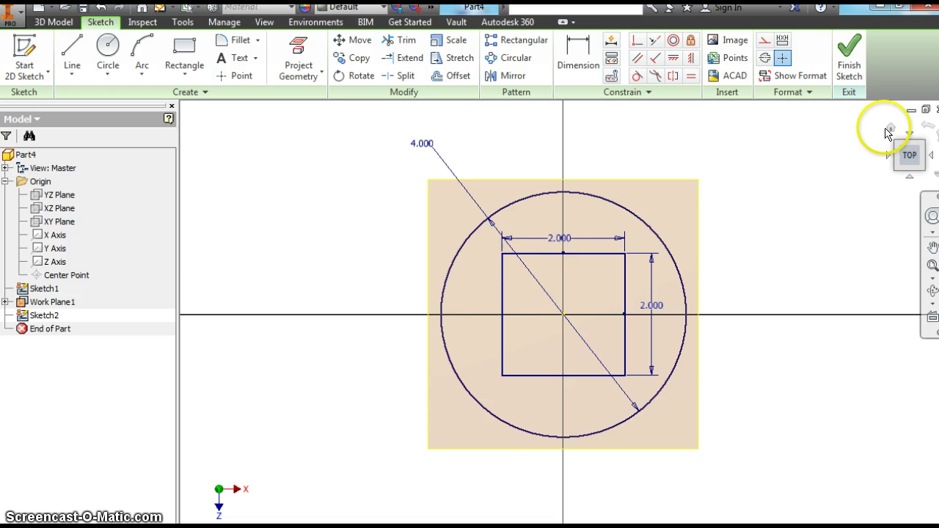
left_click(889, 129)
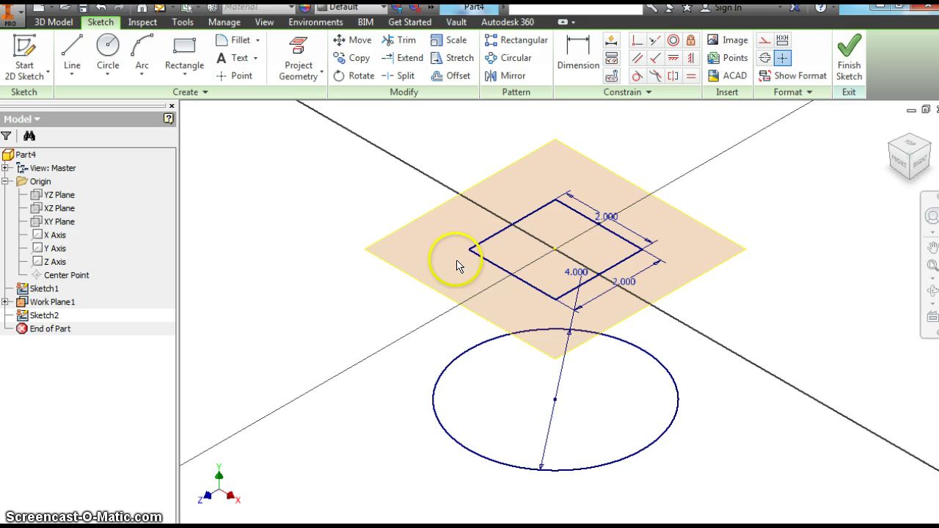
right_click(64, 307)
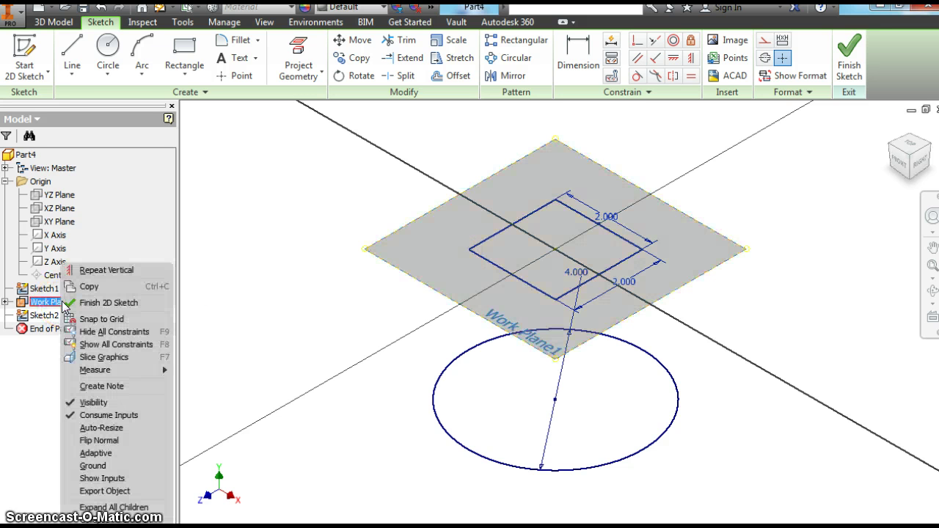
left_click(80, 407)
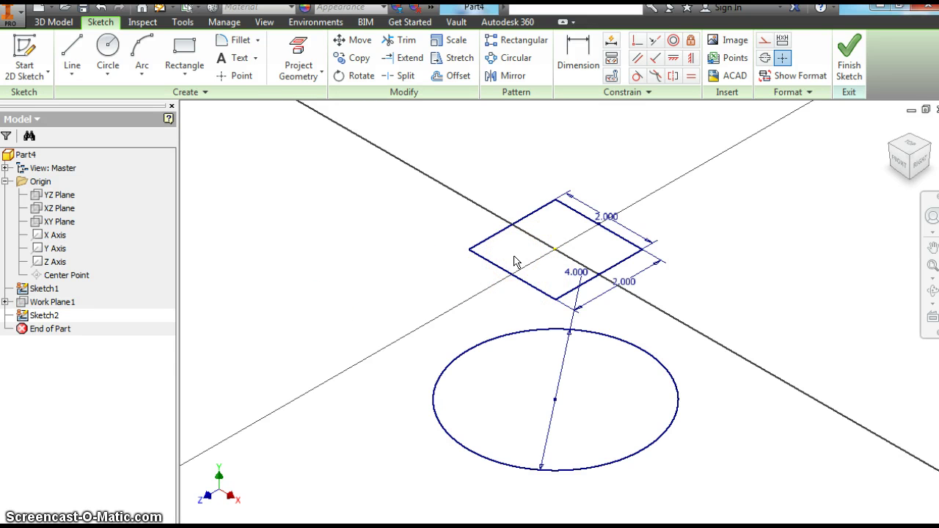
left_click(523, 282)
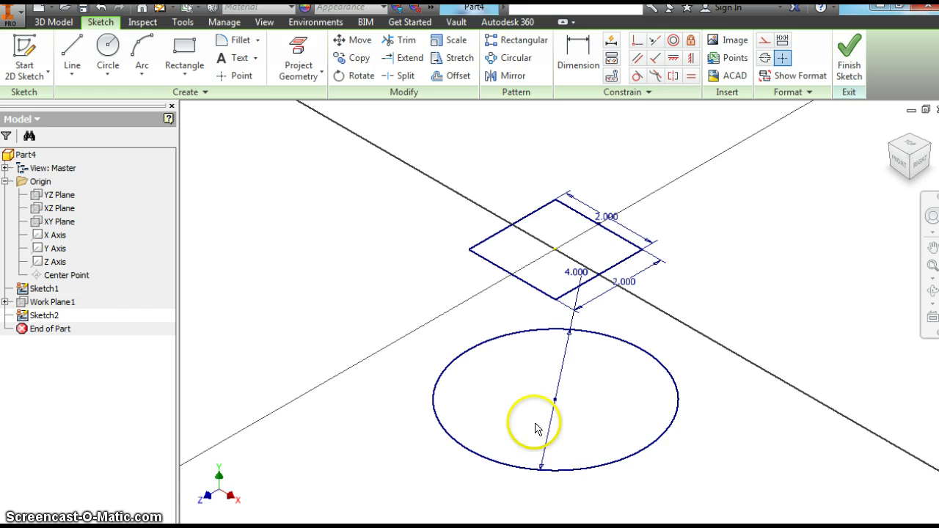
Finish the square sketch and create Work Plane2 offset -2.5 in from the XZ plane.
right_click(413, 359)
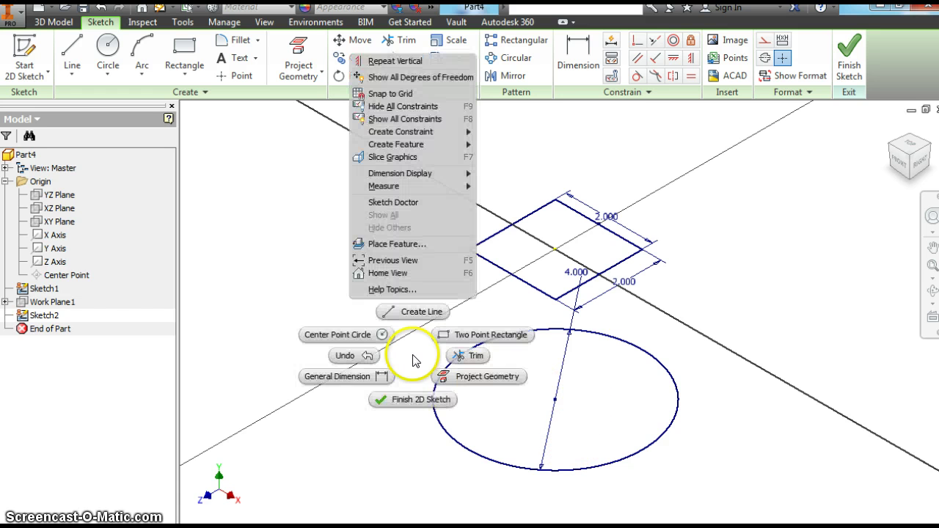
left_click(398, 397)
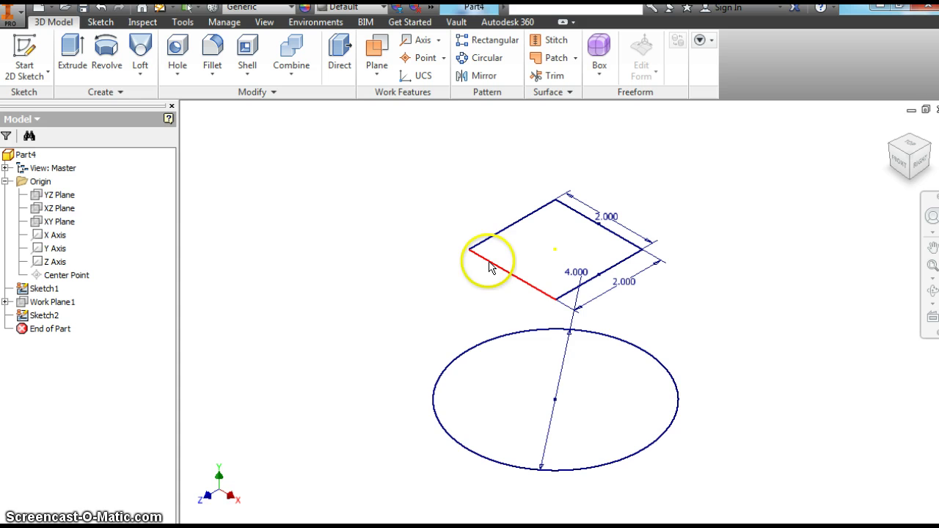
left_click(53, 212)
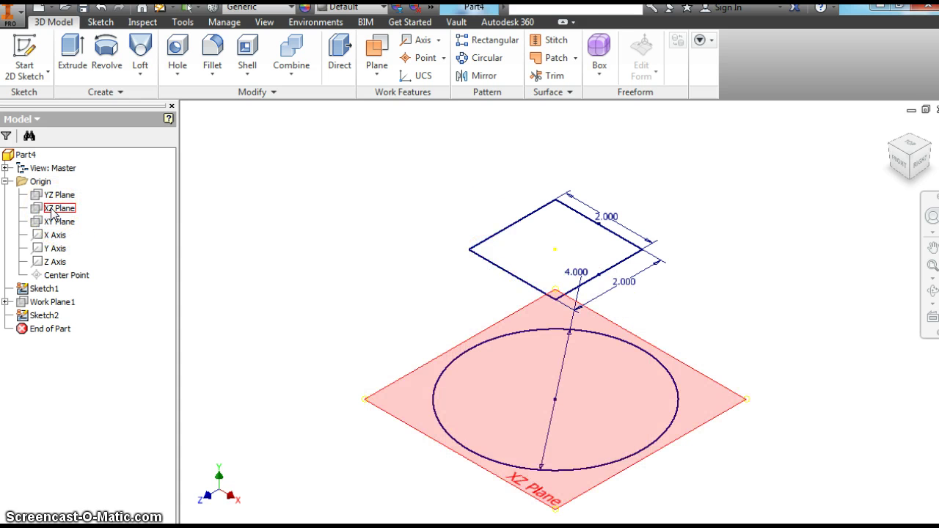
left_click(52, 213)
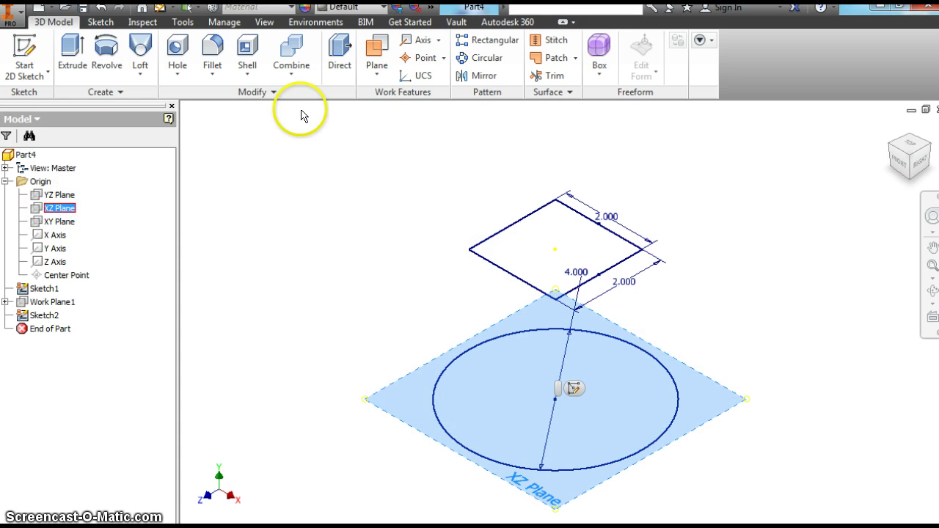
left_click(374, 56)
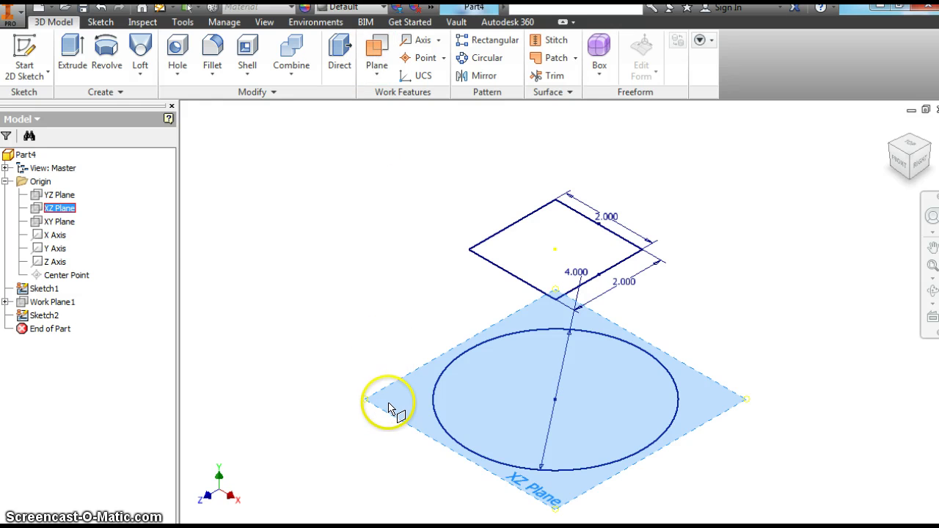
left_click_drag(384, 424, 374, 480)
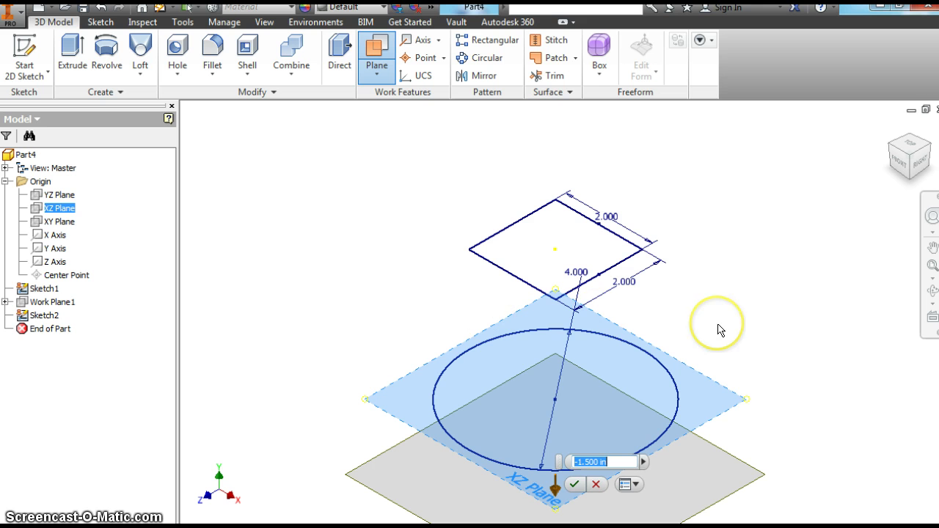
left_click(650, 308)
left_click(468, 278)
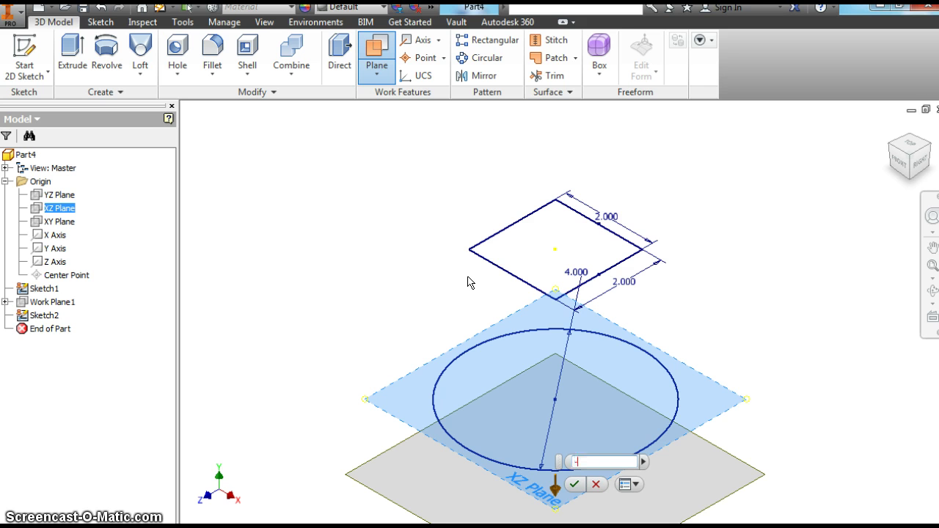
type("2.5")
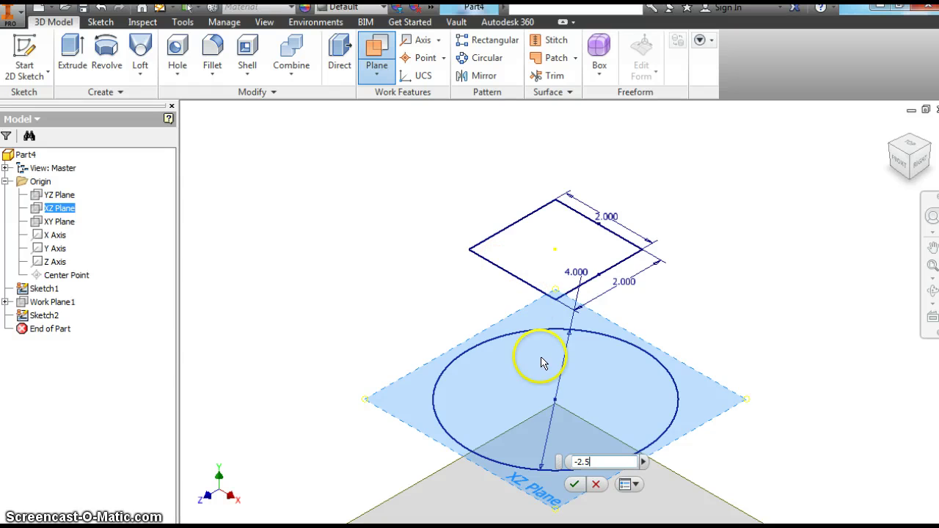
left_click(575, 484)
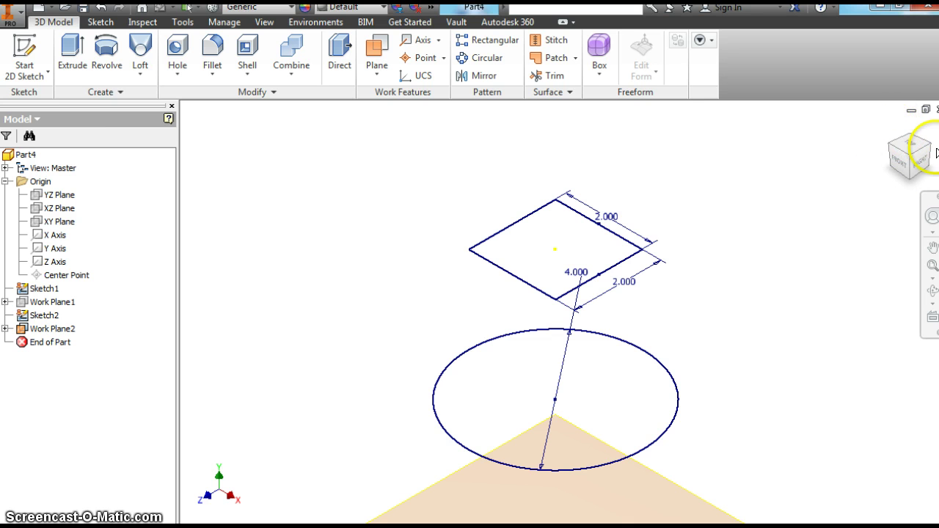
From the home view, start a 2D sketch on Work Plane2, creating Sketch3.
left_click(889, 126)
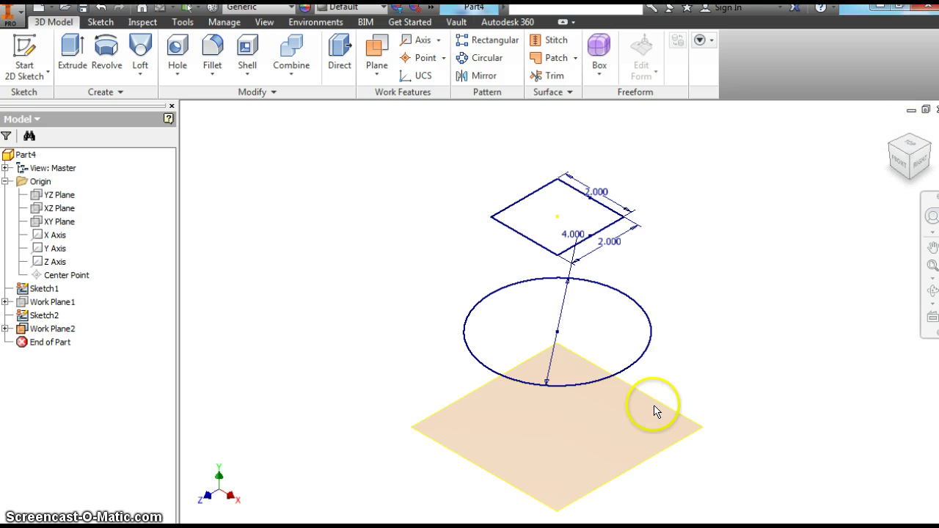
left_click(533, 499)
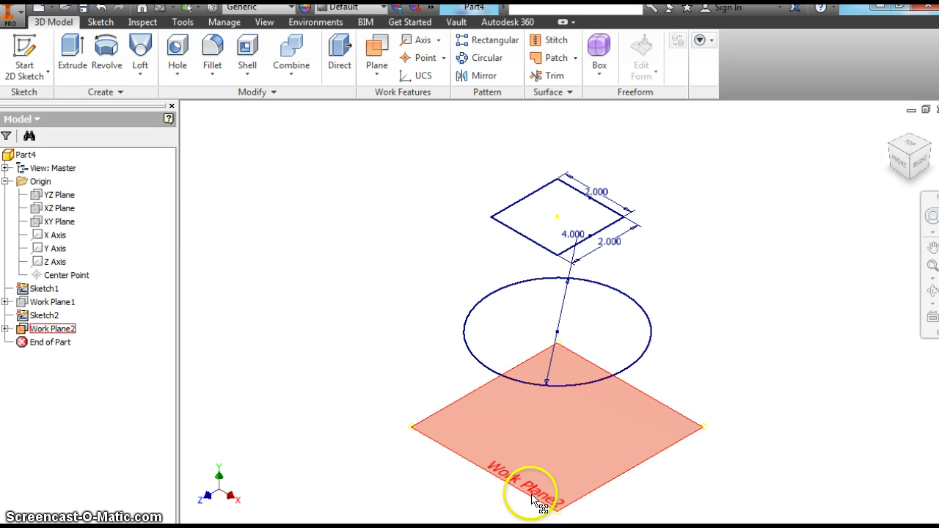
left_click(24, 46)
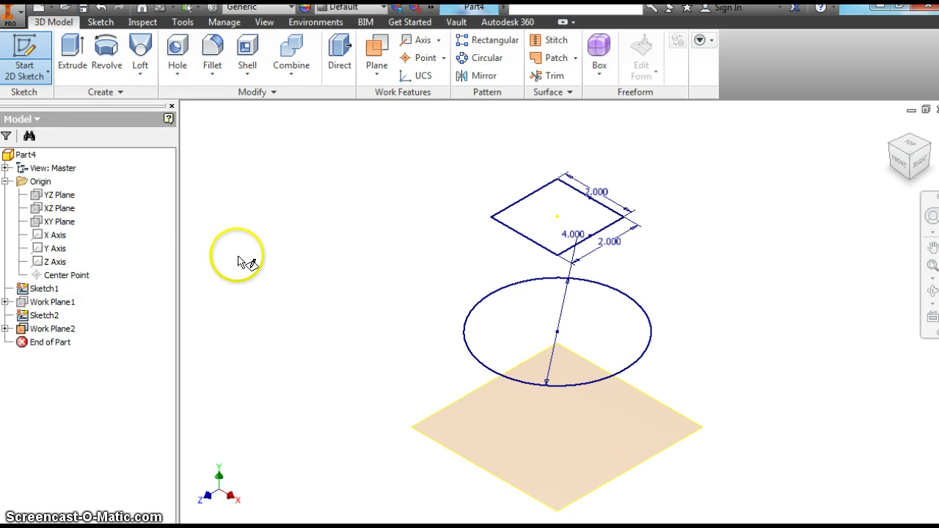
left_click(523, 490)
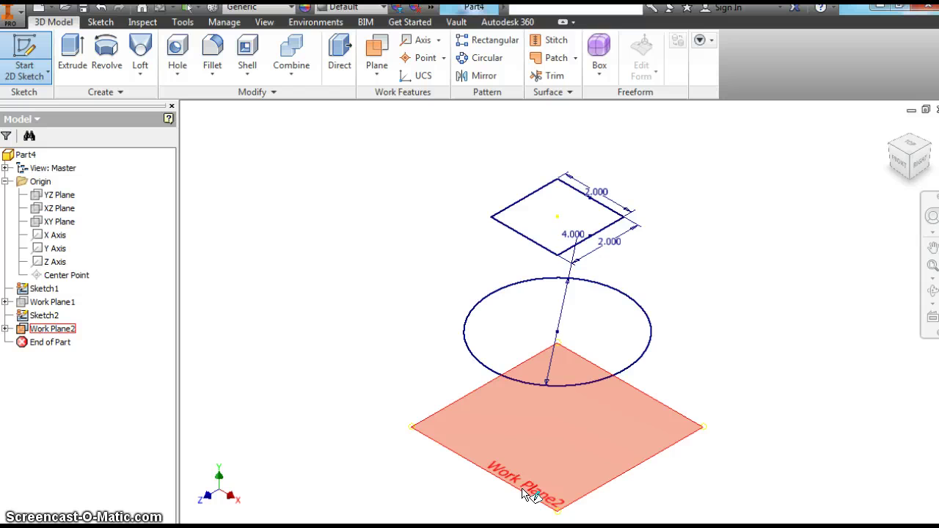
left_click(523, 490)
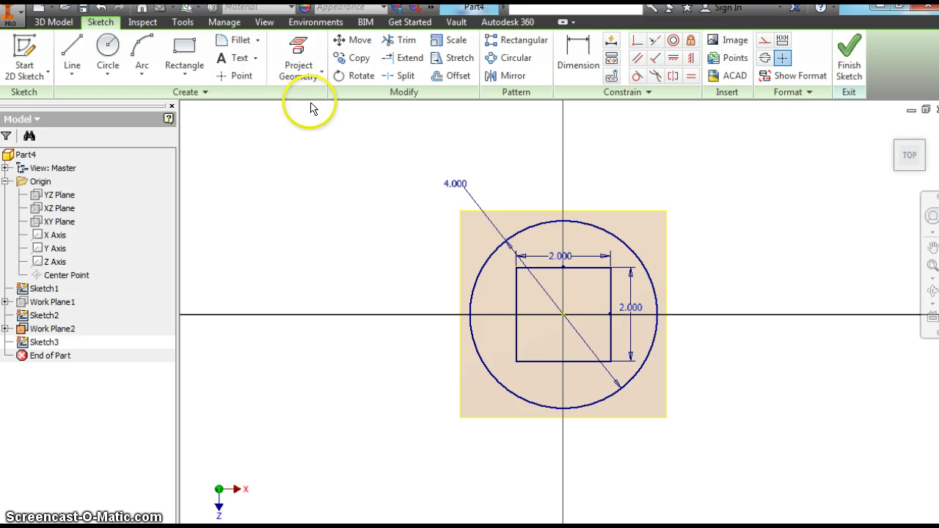
Draw a three-sided polygon centred on the sketch origin.
left_click(185, 73)
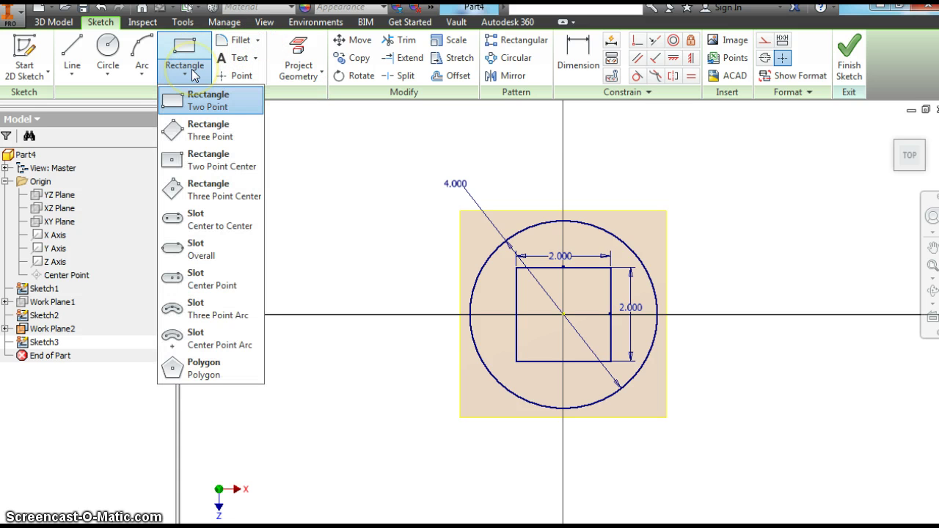
left_click(201, 370)
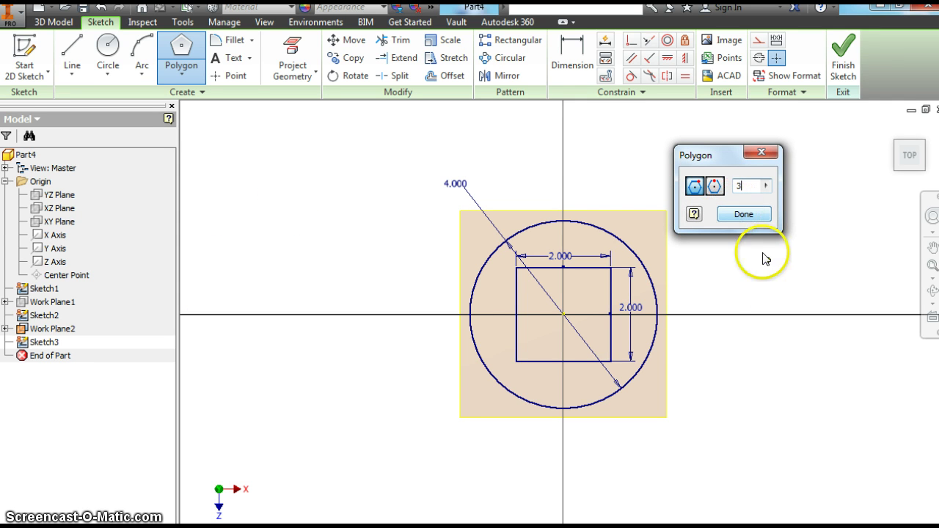
left_click(562, 314)
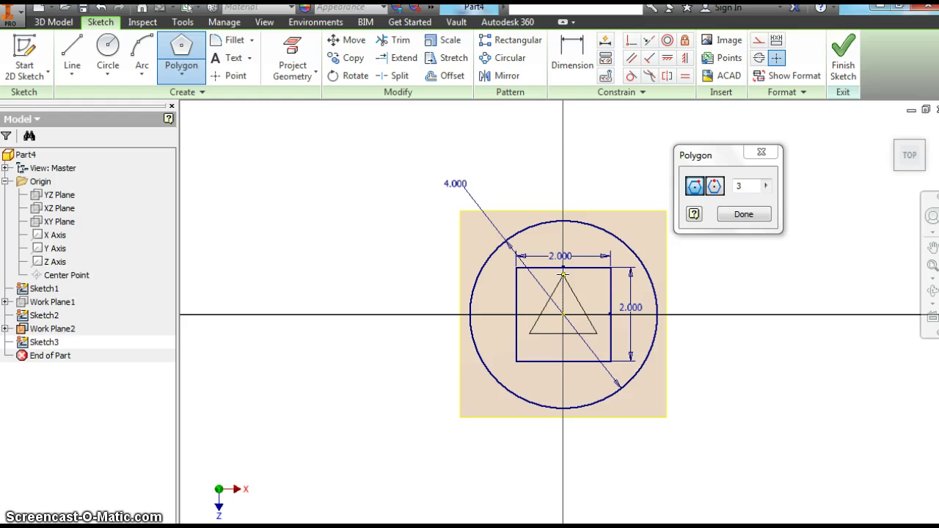
left_click(563, 276)
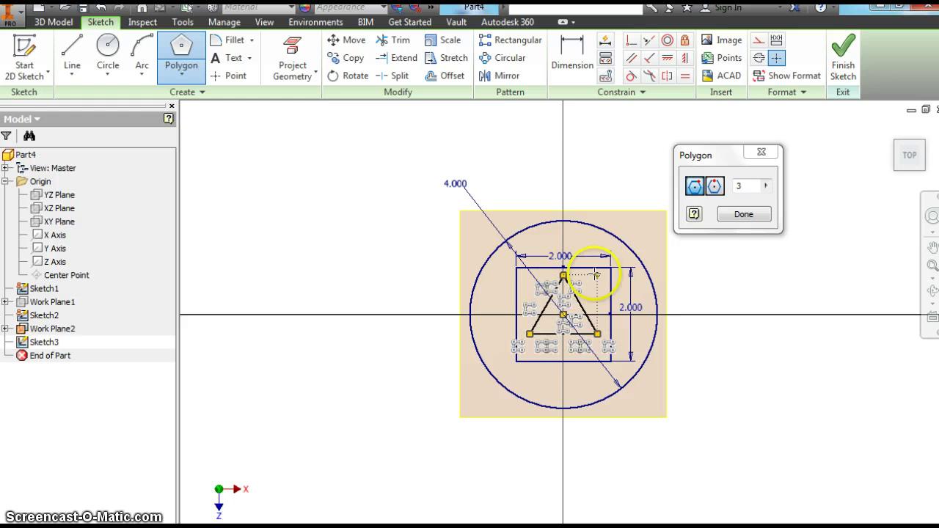
left_click(733, 216)
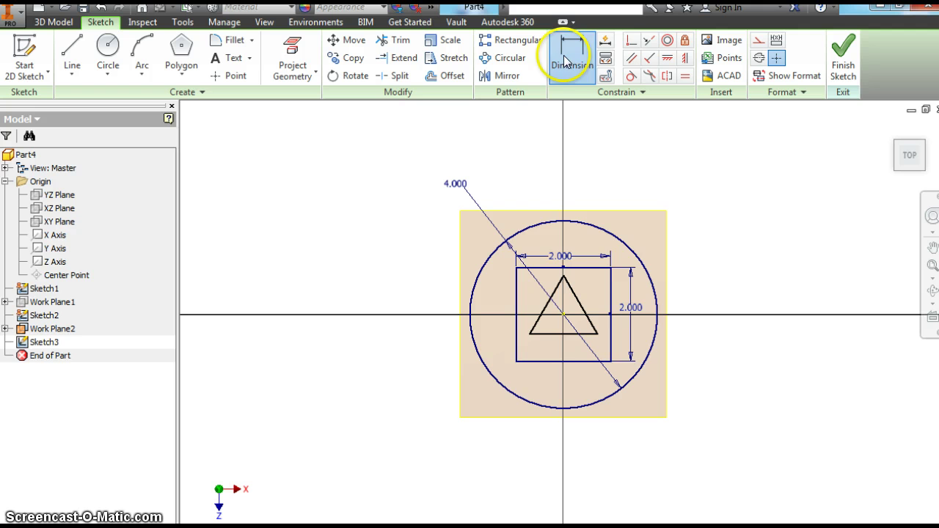
Dimension the triangle's base to 1.500 and return to the home view.
key("d")
left_click(559, 334)
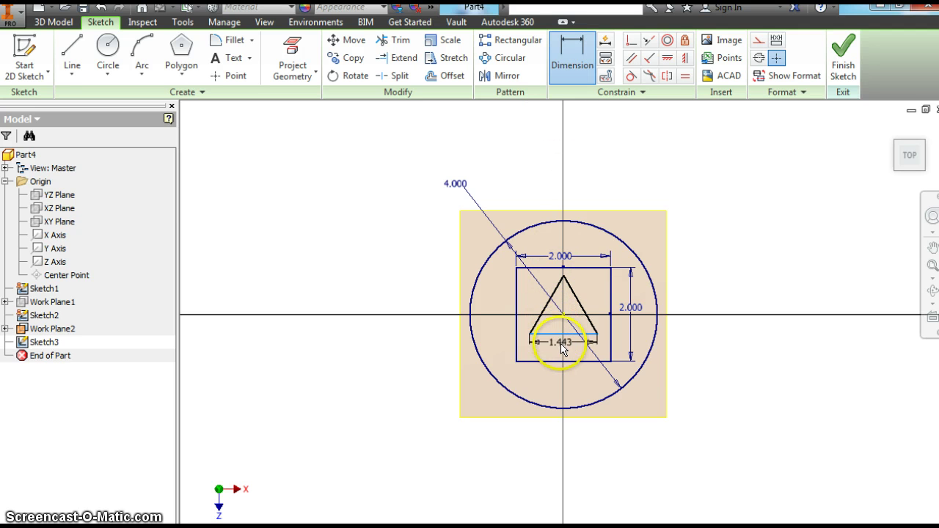
left_click(563, 346)
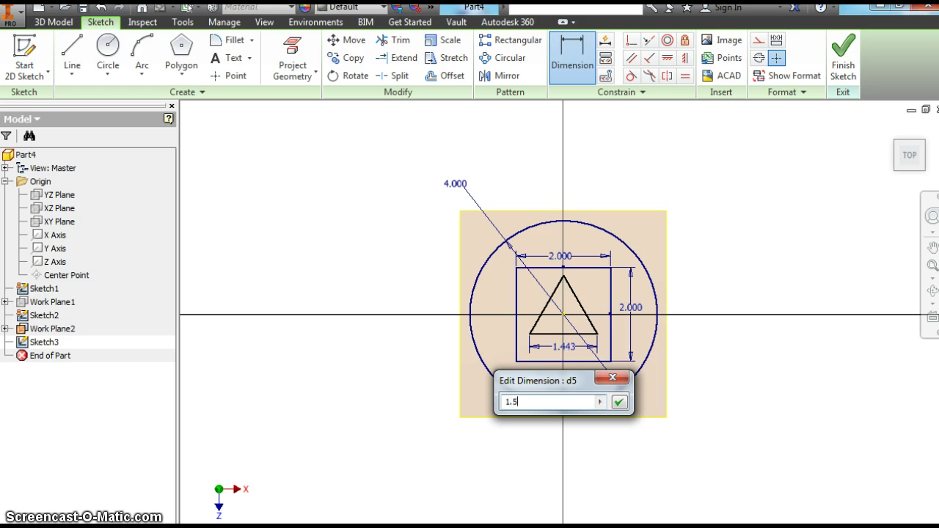
left_click(619, 403)
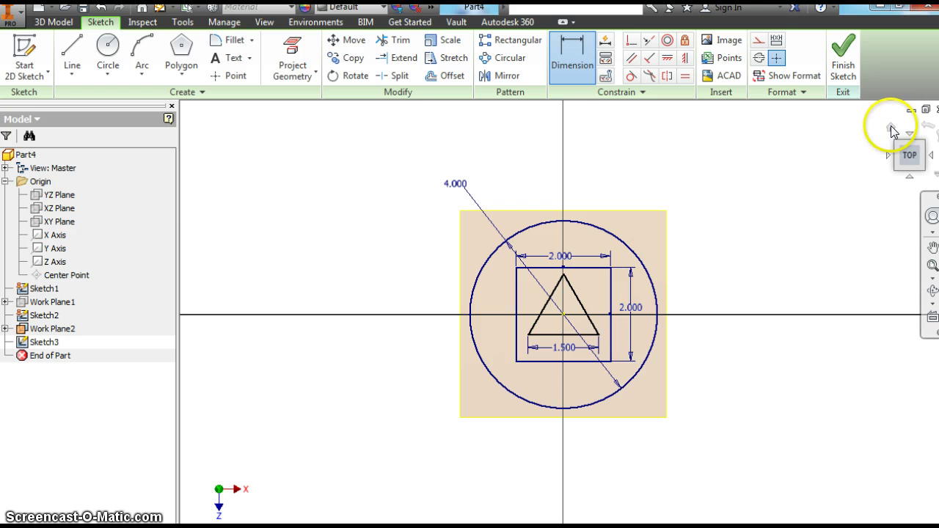
left_click(890, 128)
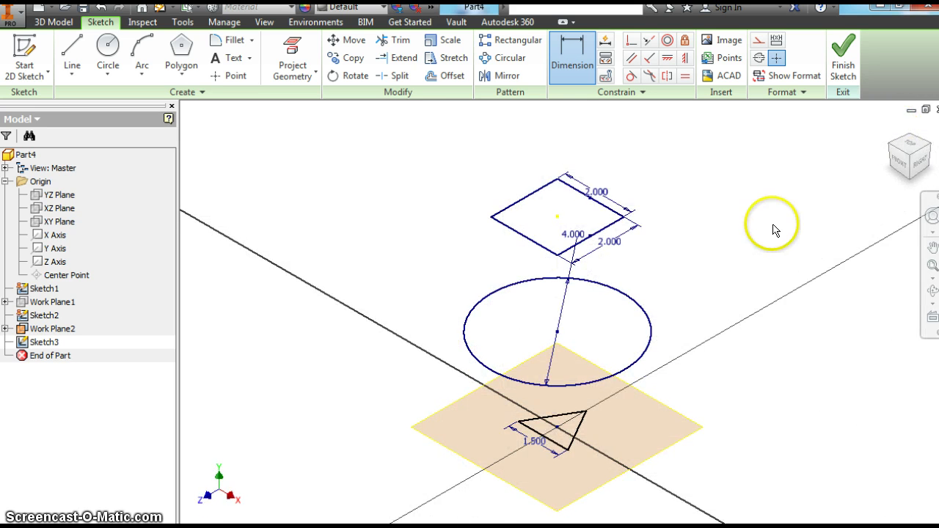
End the dimension command and turn off Work Plane2's visibility.
right_click(56, 333)
left_click(56, 430)
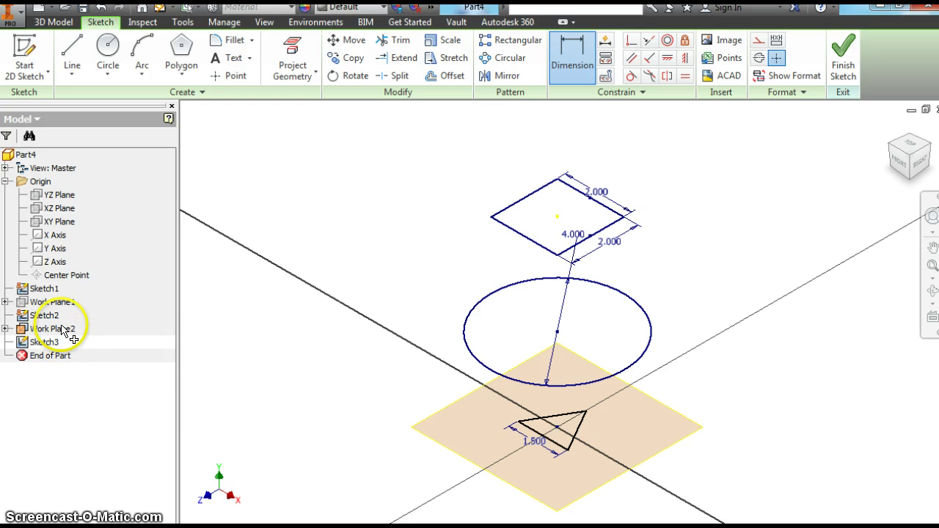
right_click(304, 336)
left_click(272, 338)
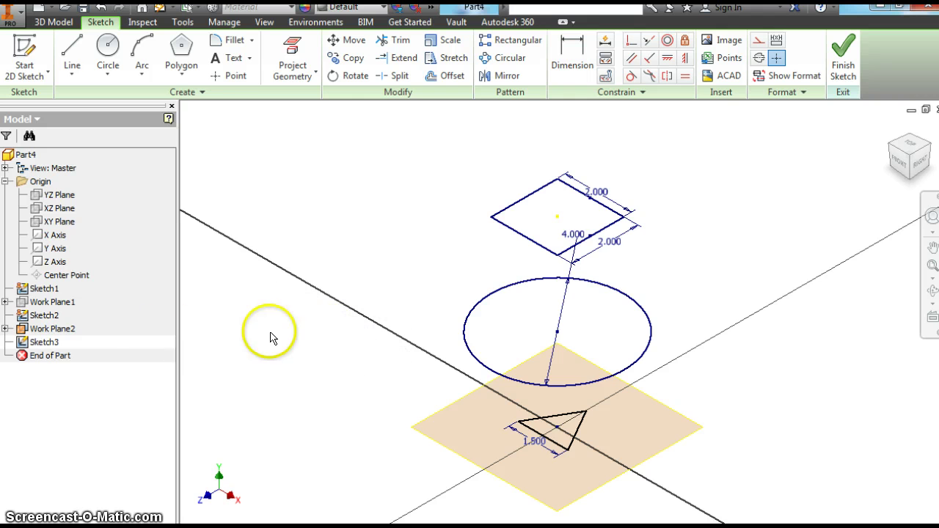
right_click(71, 330)
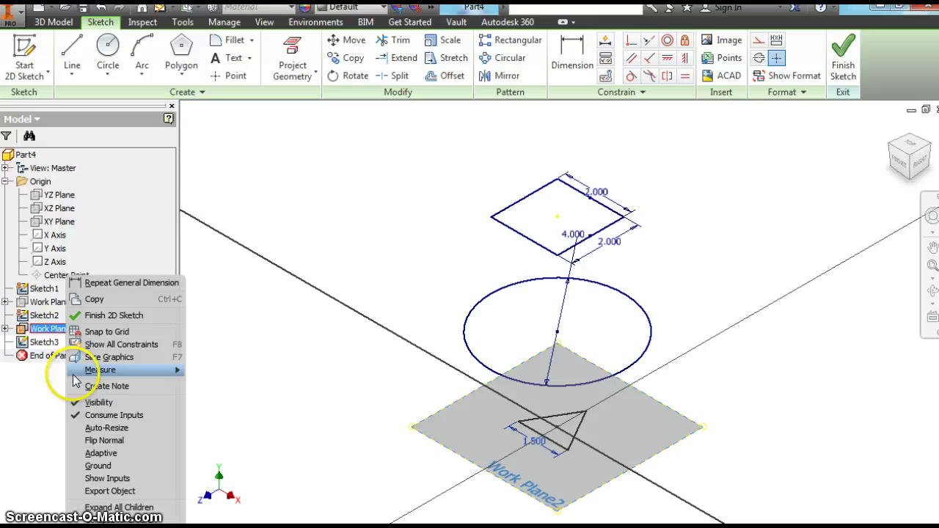
left_click(78, 401)
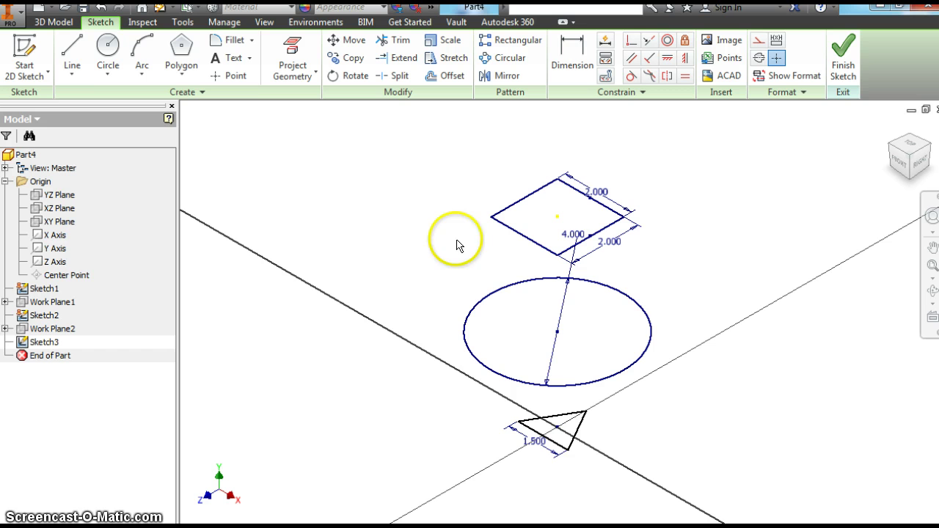
right_click(422, 245)
Finish Sketch3 and loft through the circle, square and triangle sections to create Loft1.
left_click(418, 284)
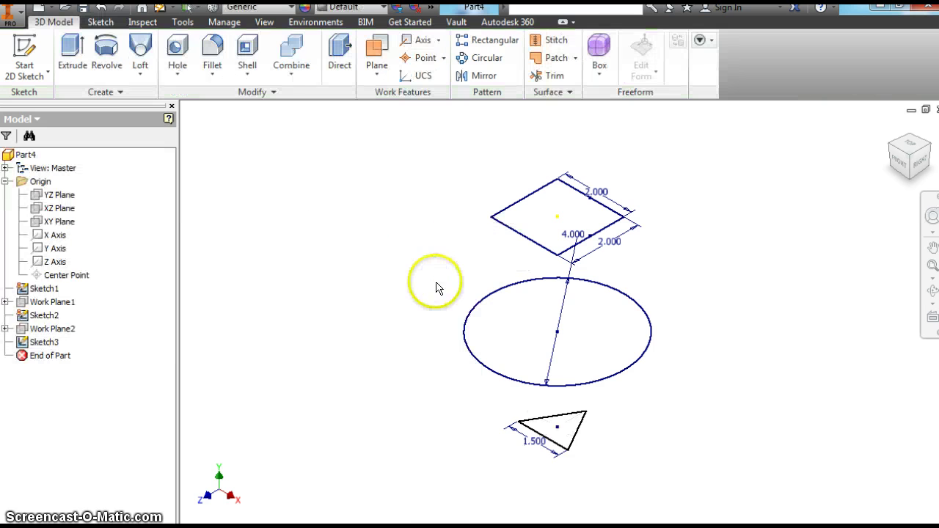
left_click(140, 73)
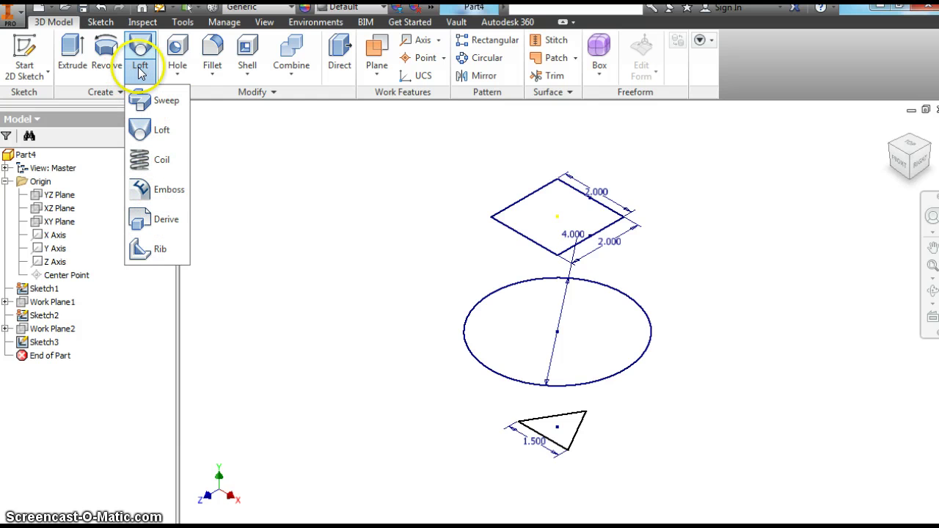
left_click(152, 137)
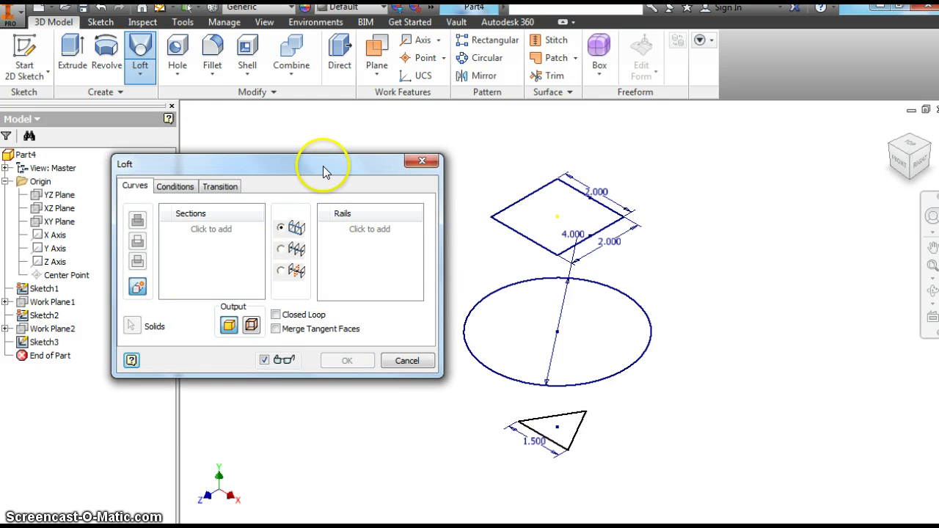
left_click_drag(326, 171, 321, 101)
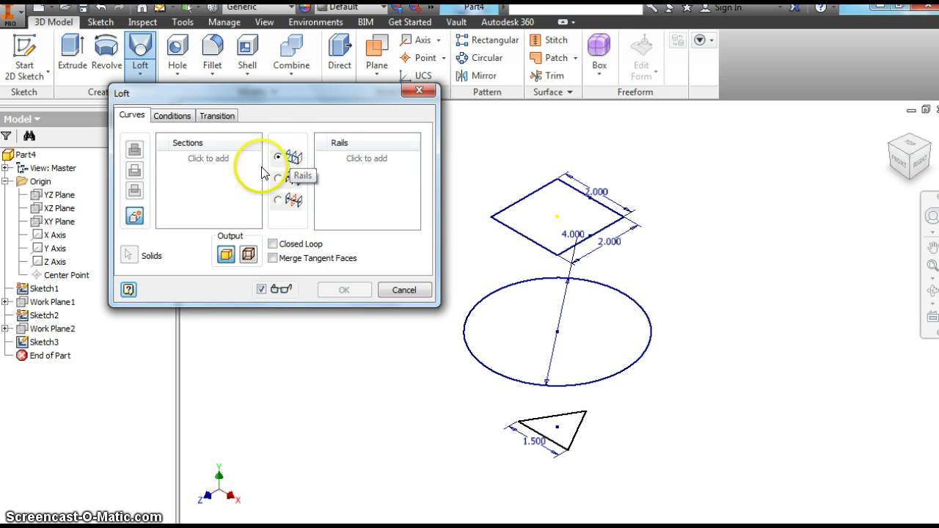
left_click(501, 378)
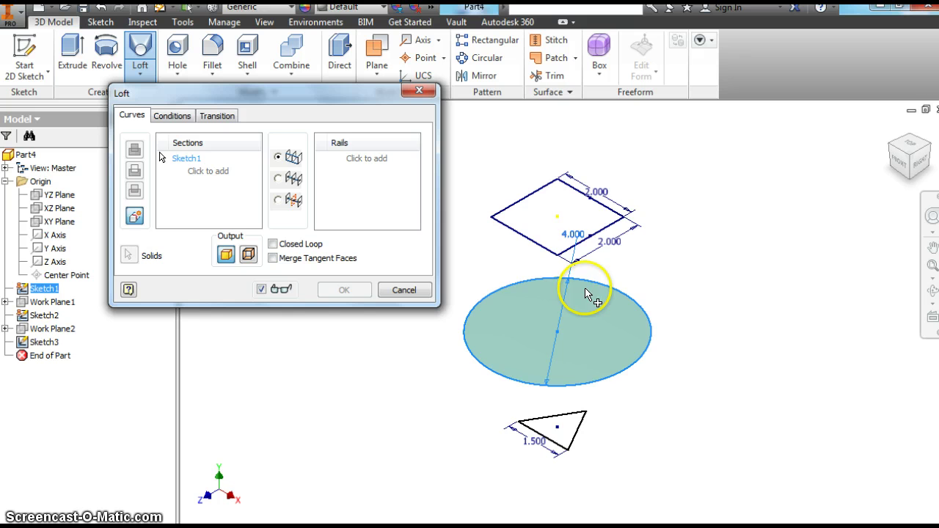
left_click(563, 259)
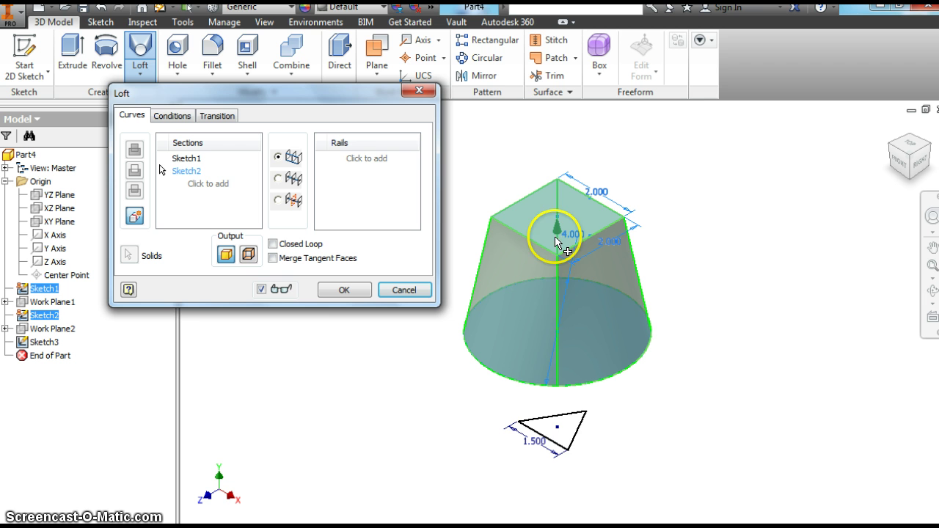
left_click(549, 418)
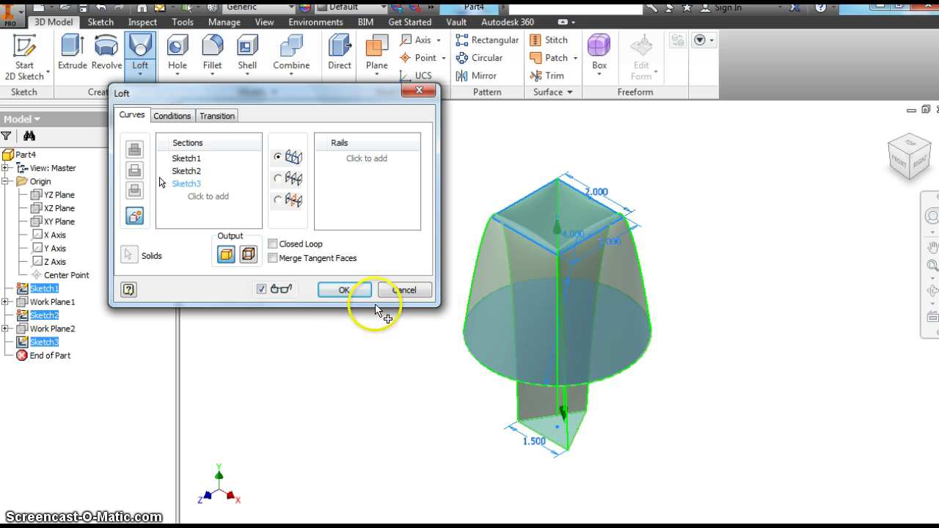
left_click(345, 289)
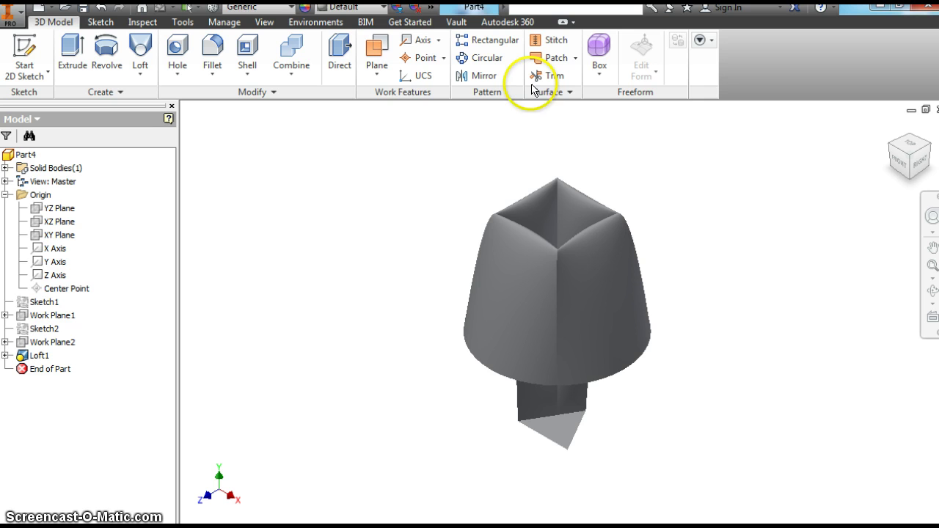
Apply the Weld - Brass appearance to Loft1 from the Quick Access appearance list.
left_click(383, 13)
scroll(452, 218, "down", 3)
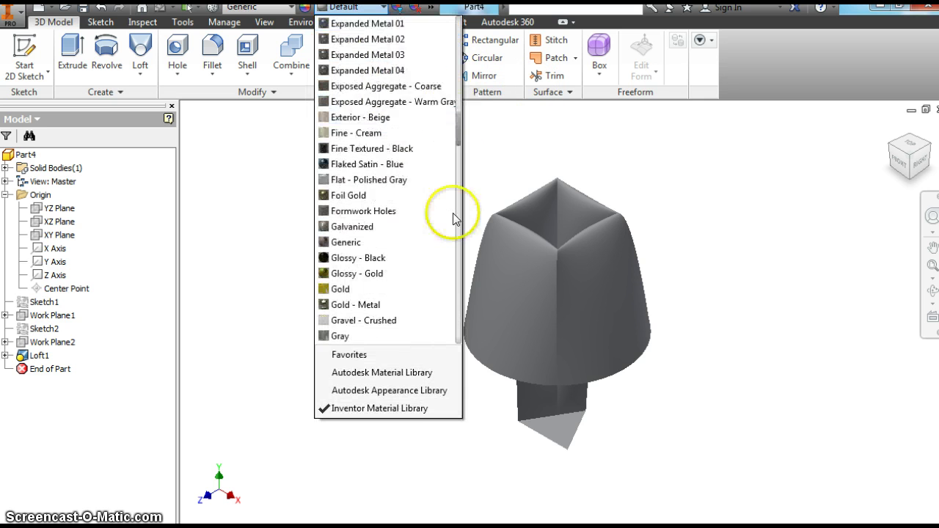
scroll(452, 217, "down", 15)
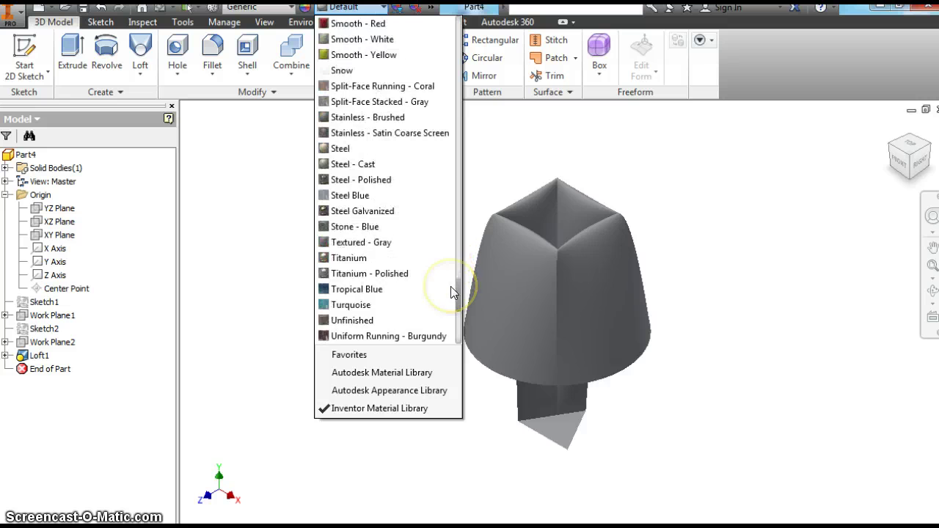
scroll(449, 308, "down", 4)
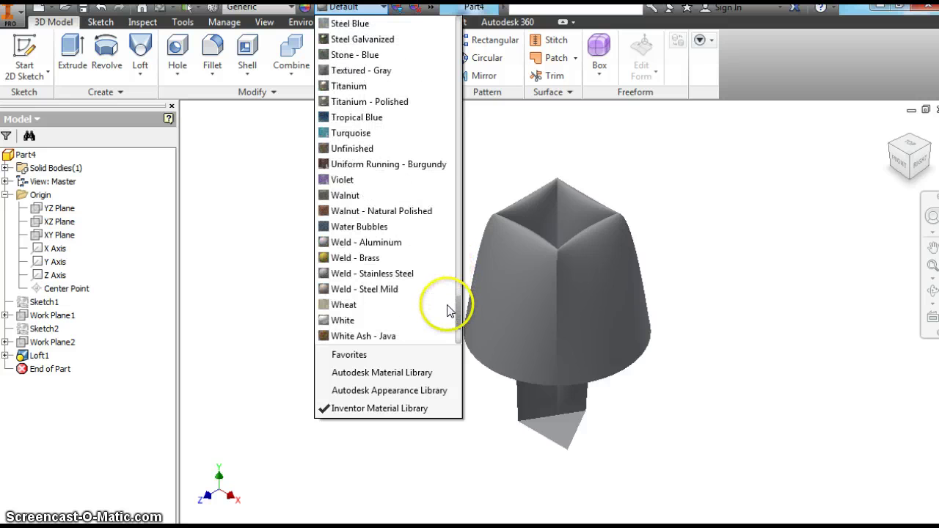
left_click(377, 264)
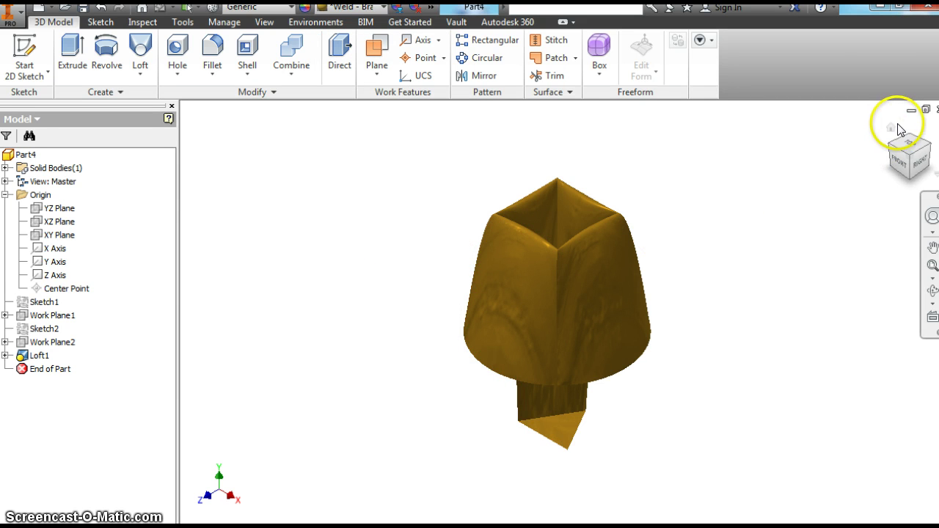
View the brass loft from top, corner and side angles, return to isometric, and collapse Origin.
left_click(891, 128)
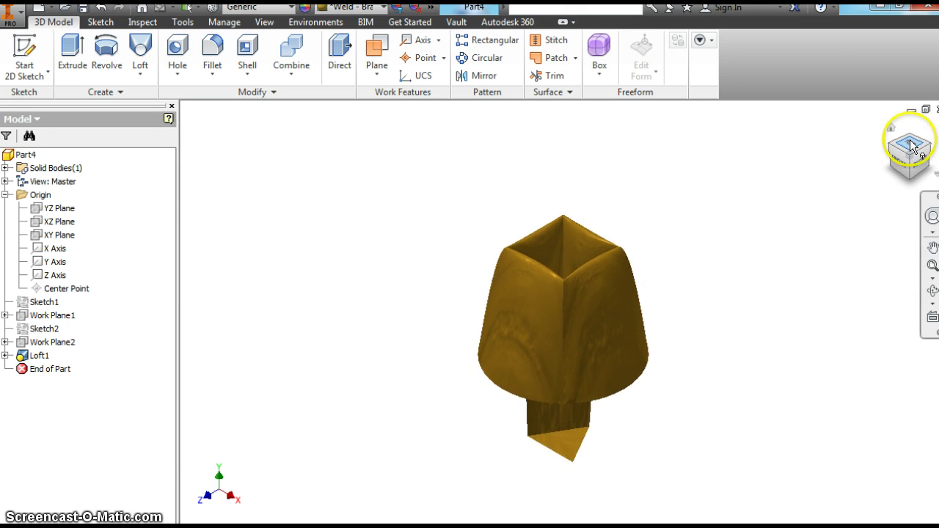
left_click(910, 145)
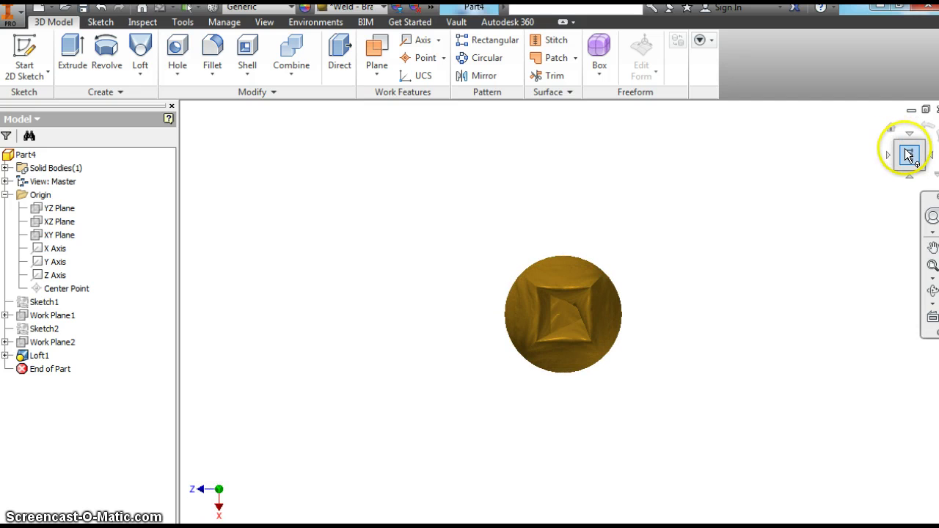
key("F6")
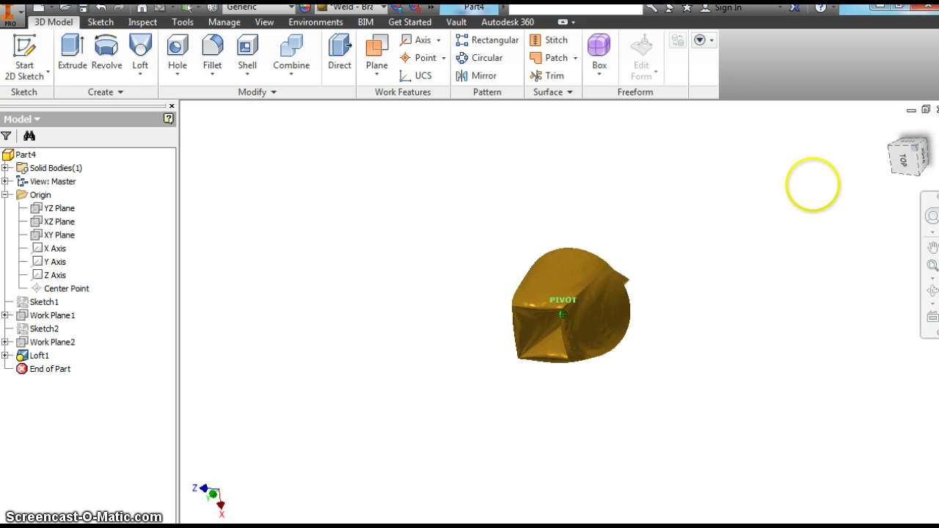
mouse_move(907, 161)
left_mouse_down()
mouse_move(836, 166)
mouse_move(706, 201)
mouse_move(521, 214)
mouse_move(396, 266)
mouse_move(183, 268)
mouse_move(820, 279)
mouse_move(878, 248)
mouse_move(893, 216)
mouse_move(847, 203)
mouse_move(854, 191)
left_mouse_up()
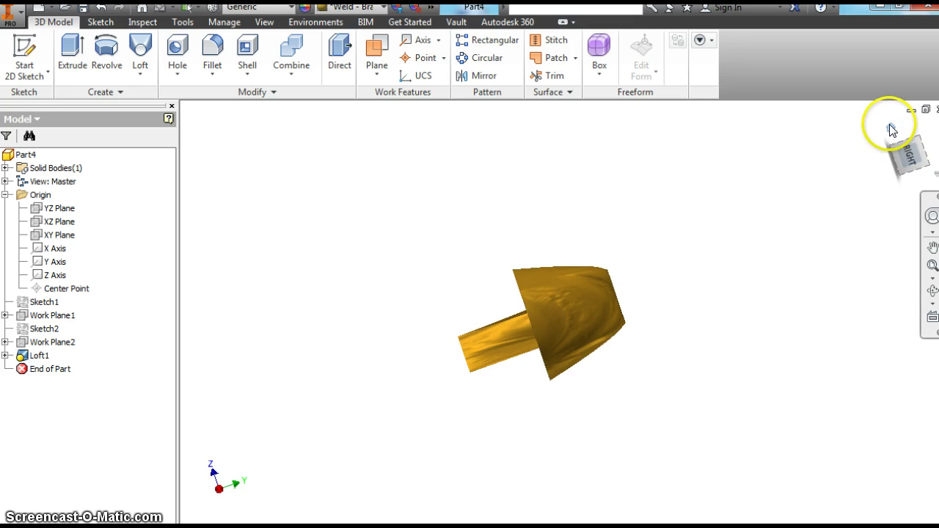
left_click(891, 130)
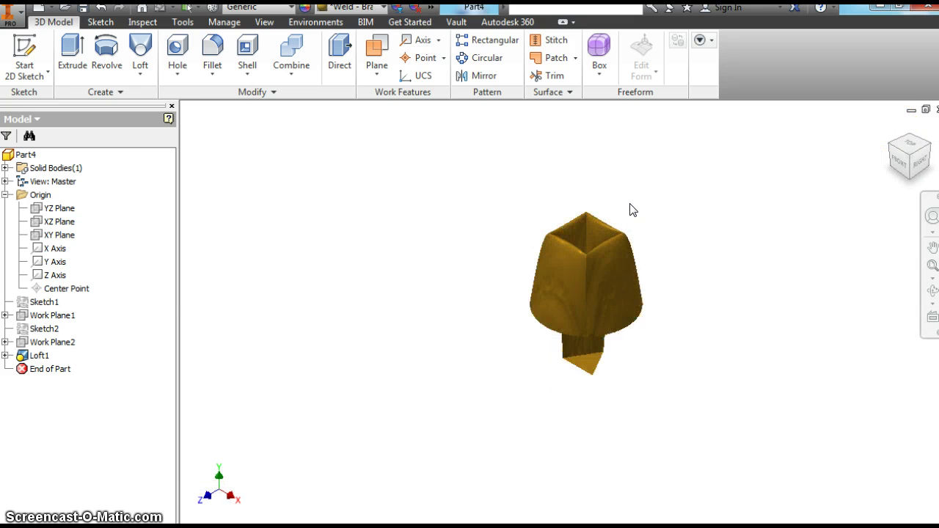
scroll(633, 210, "down", 3)
scroll(710, 209, "up", 3)
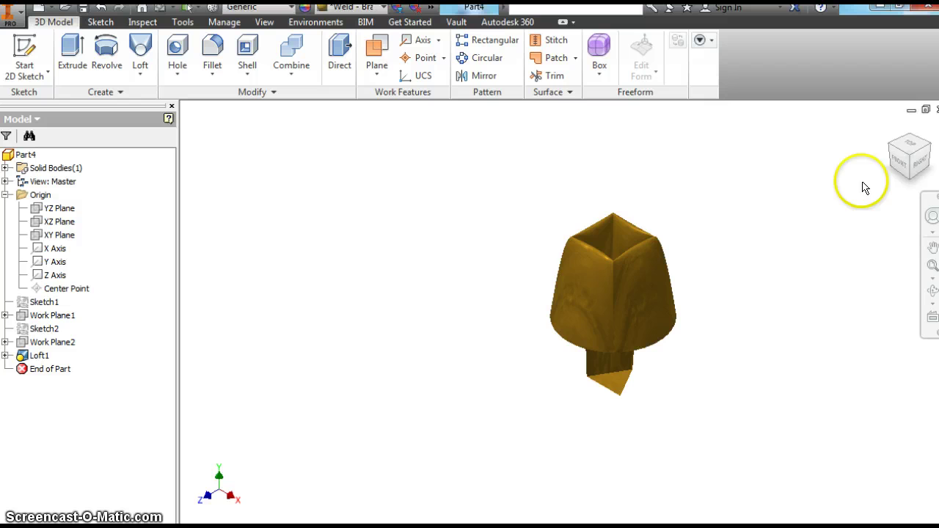
mouse_move(788, 187)
middle_mouse_down("shift")
mouse_move(660, 243)
mouse_move(442, 214)
mouse_move(404, 174)
mouse_move(275, 220)
mouse_move(310, 514)
mouse_move(790, 457)
mouse_move(601, 112)
mouse_move(715, 199)
mouse_move(335, 306)
mouse_move(770, 365)
mouse_move(421, 184)
mouse_move(411, 190)
middle_mouse_up("shift")
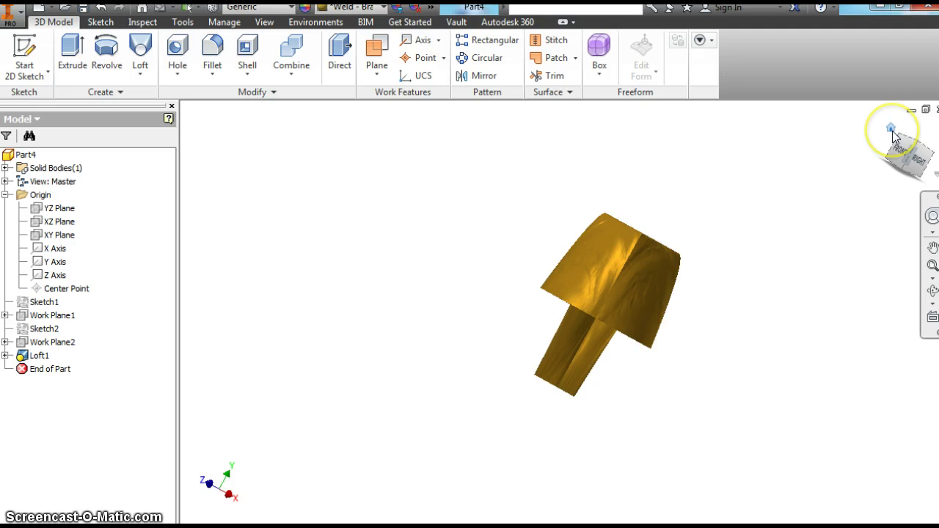
left_click(906, 143)
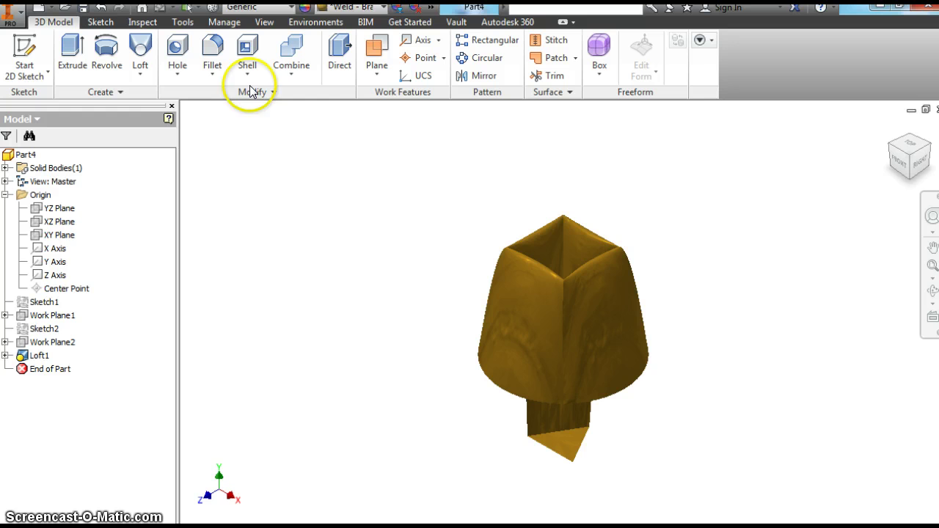
left_click(5, 194)
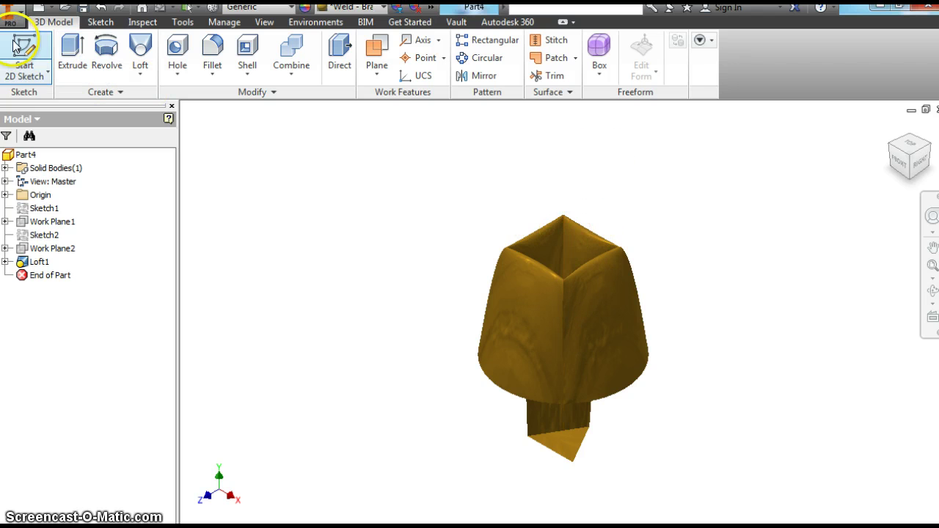
Save the part via Save As under a new Lesson 7 loft file name.
left_click(12, 19)
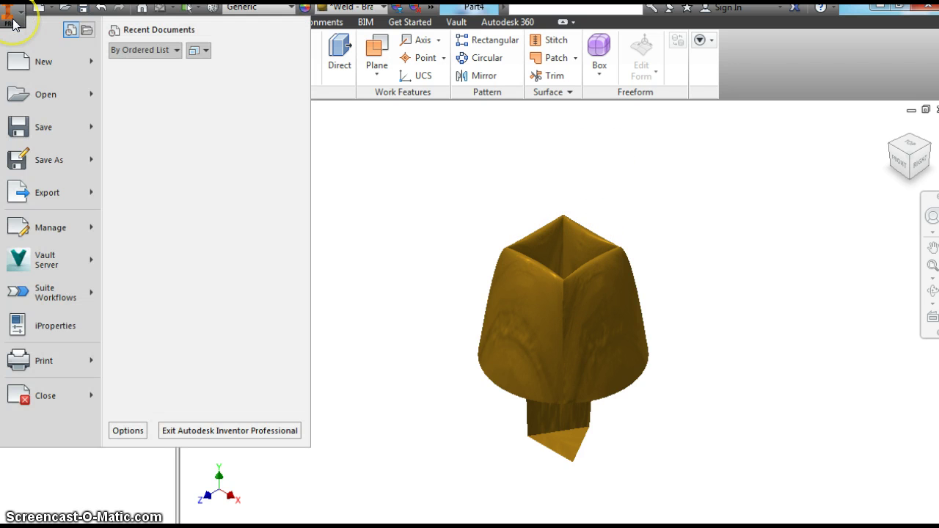
left_click(24, 157)
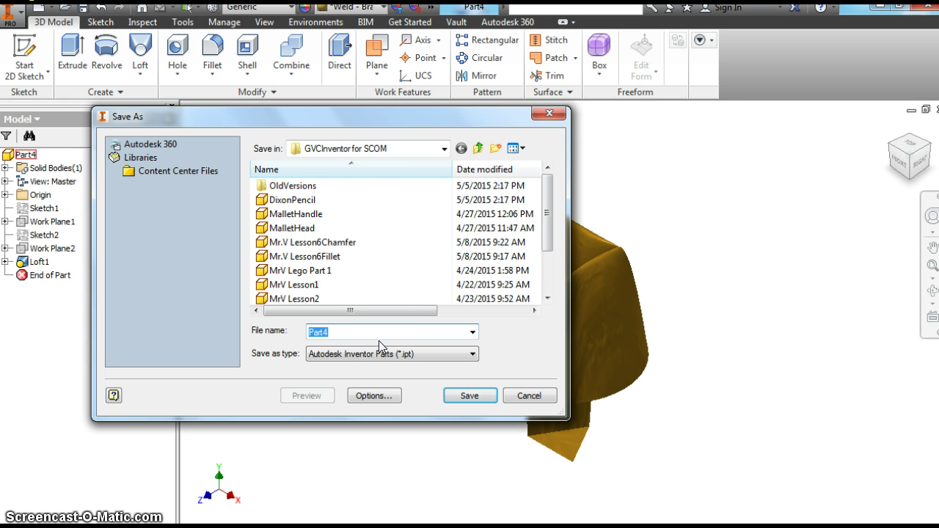
type("Mr.")
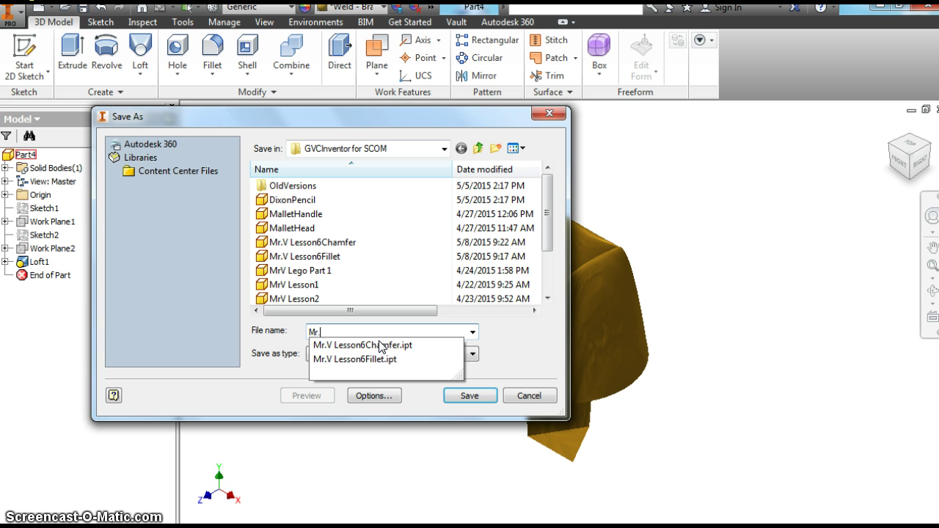
type("V Lesson7Loft")
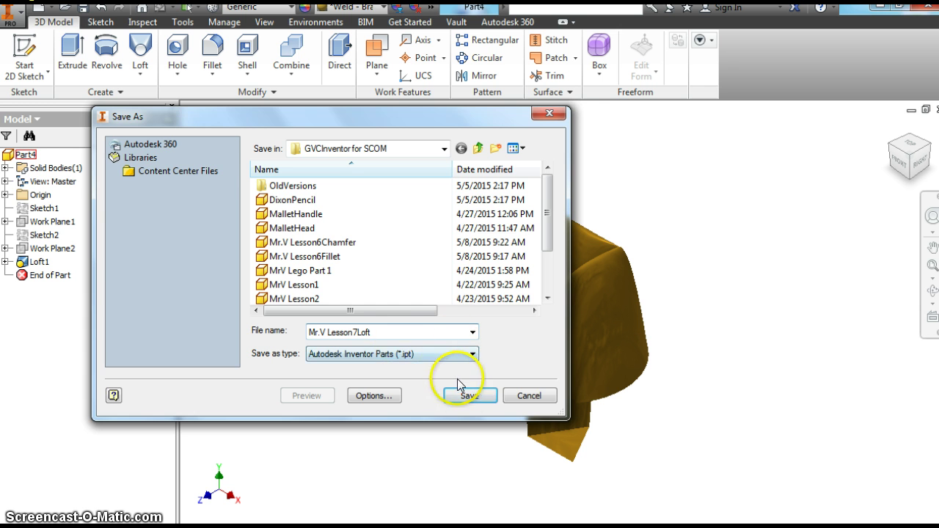
left_click(466, 394)
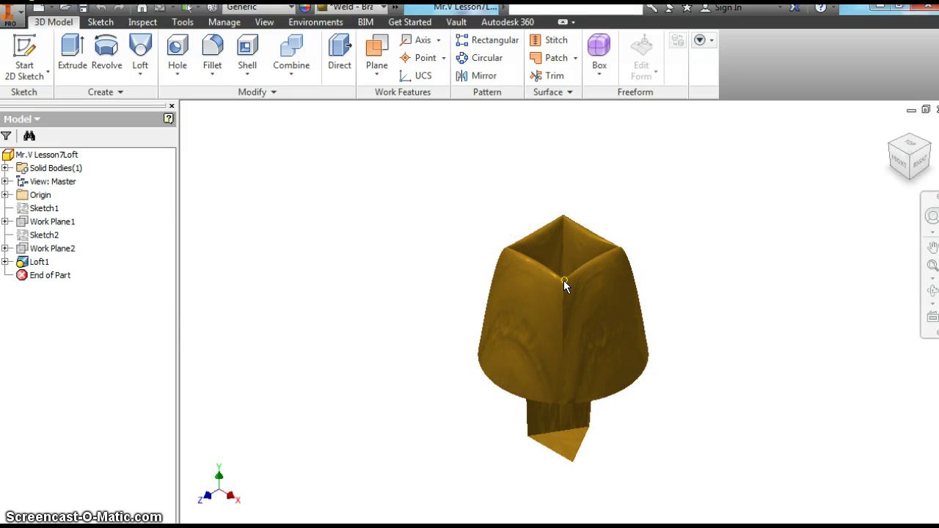
mouse_move(564, 281)
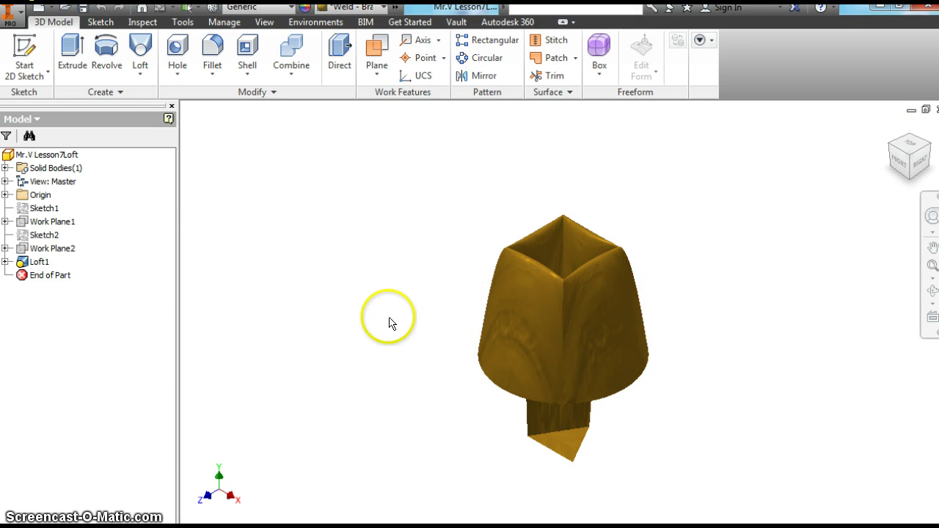
left_click(134, 77)
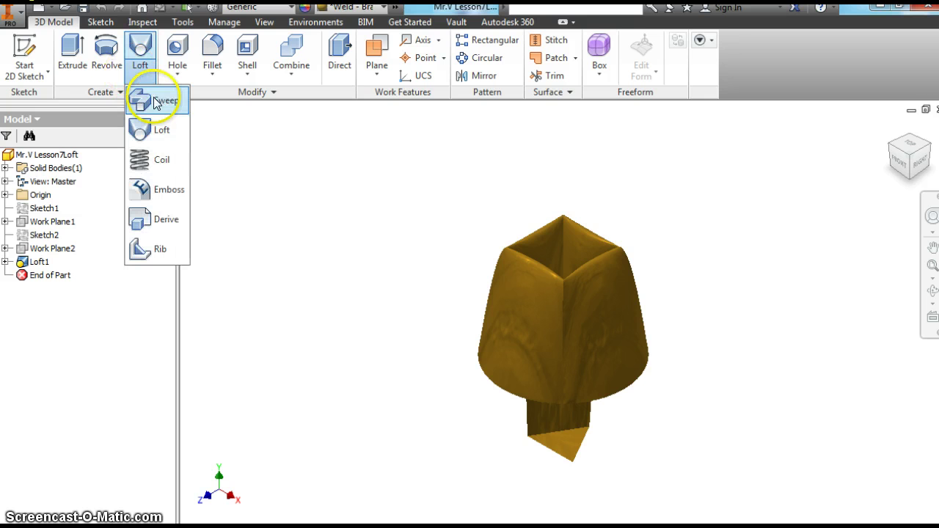
left_click(143, 56)
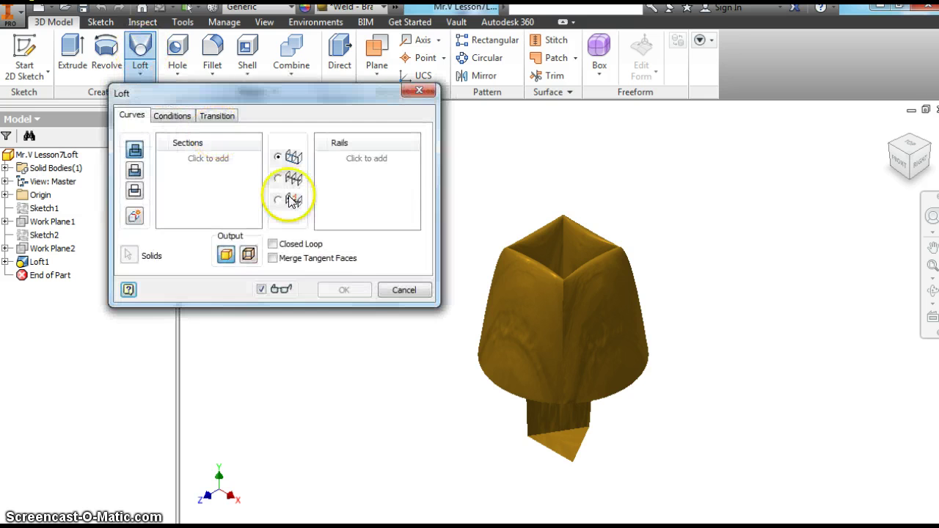
left_click(404, 289)
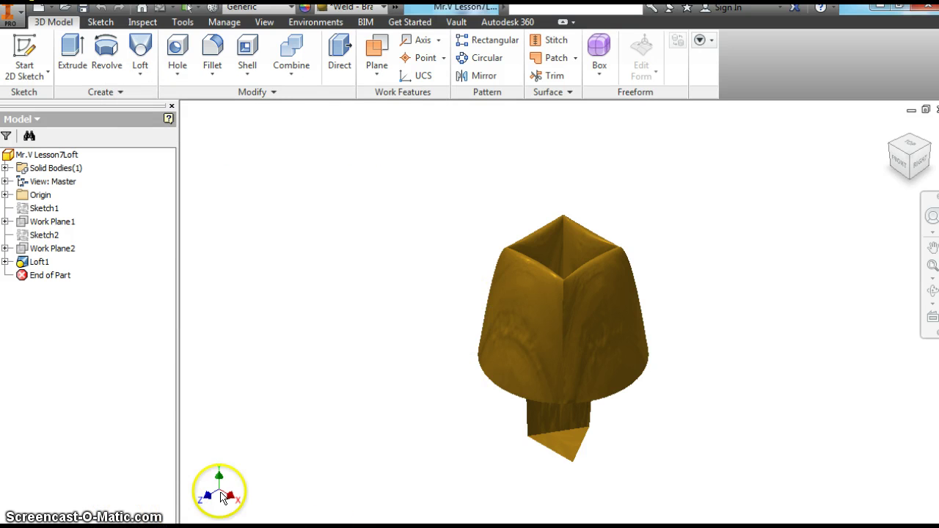